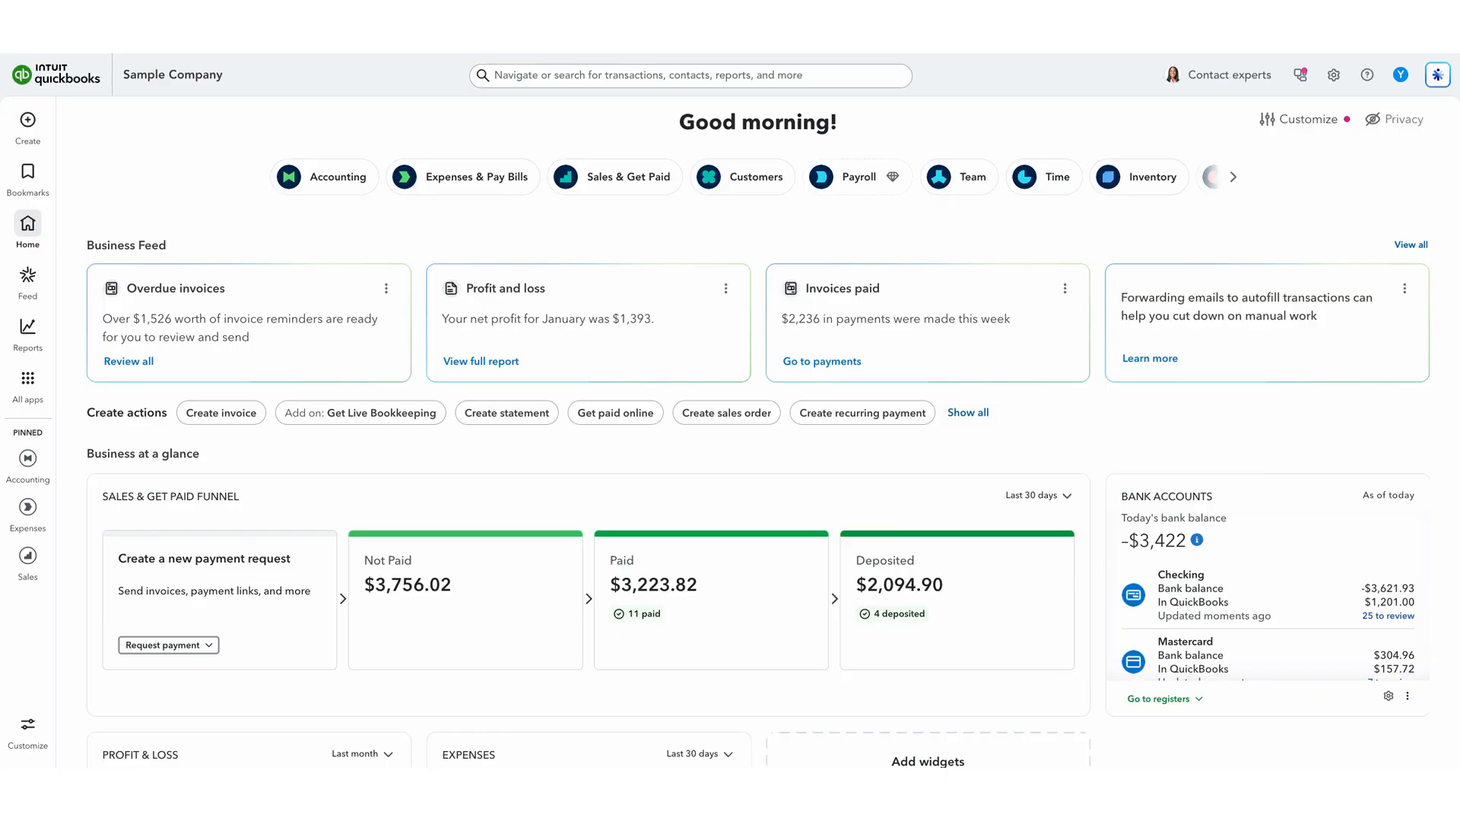
# - Open the bank transactions page to review the Checking account's transactions
pyautogui.click(28, 378)
pyautogui.moveTo(114, 406)
pyautogui.click(241, 417)
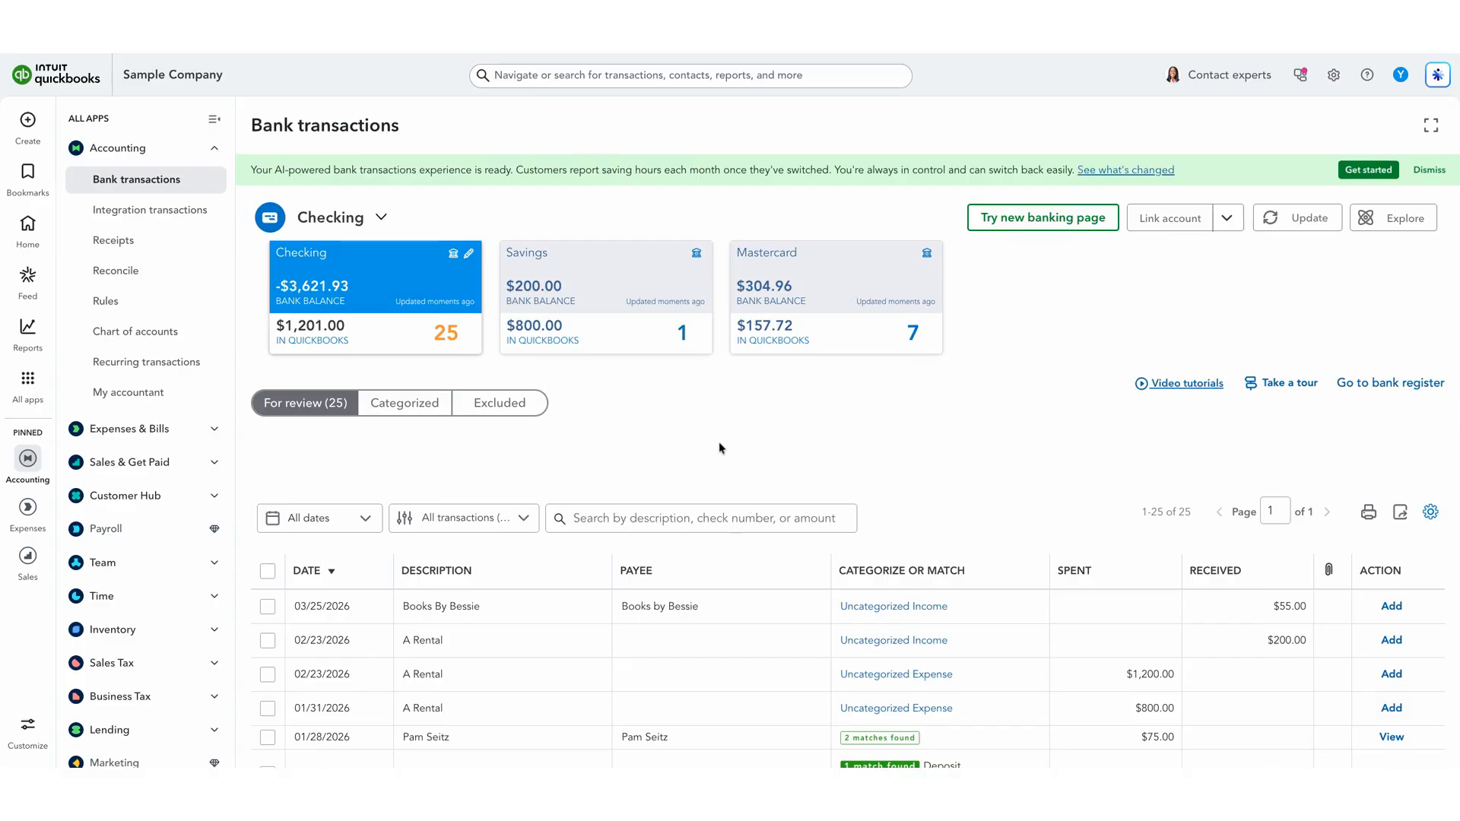
# - Categorize the 02/23/2026 A Rental bank transaction of $1,200.00 as Equipment Rental and add it to the books
pyautogui.scroll(-3, 715, 444)
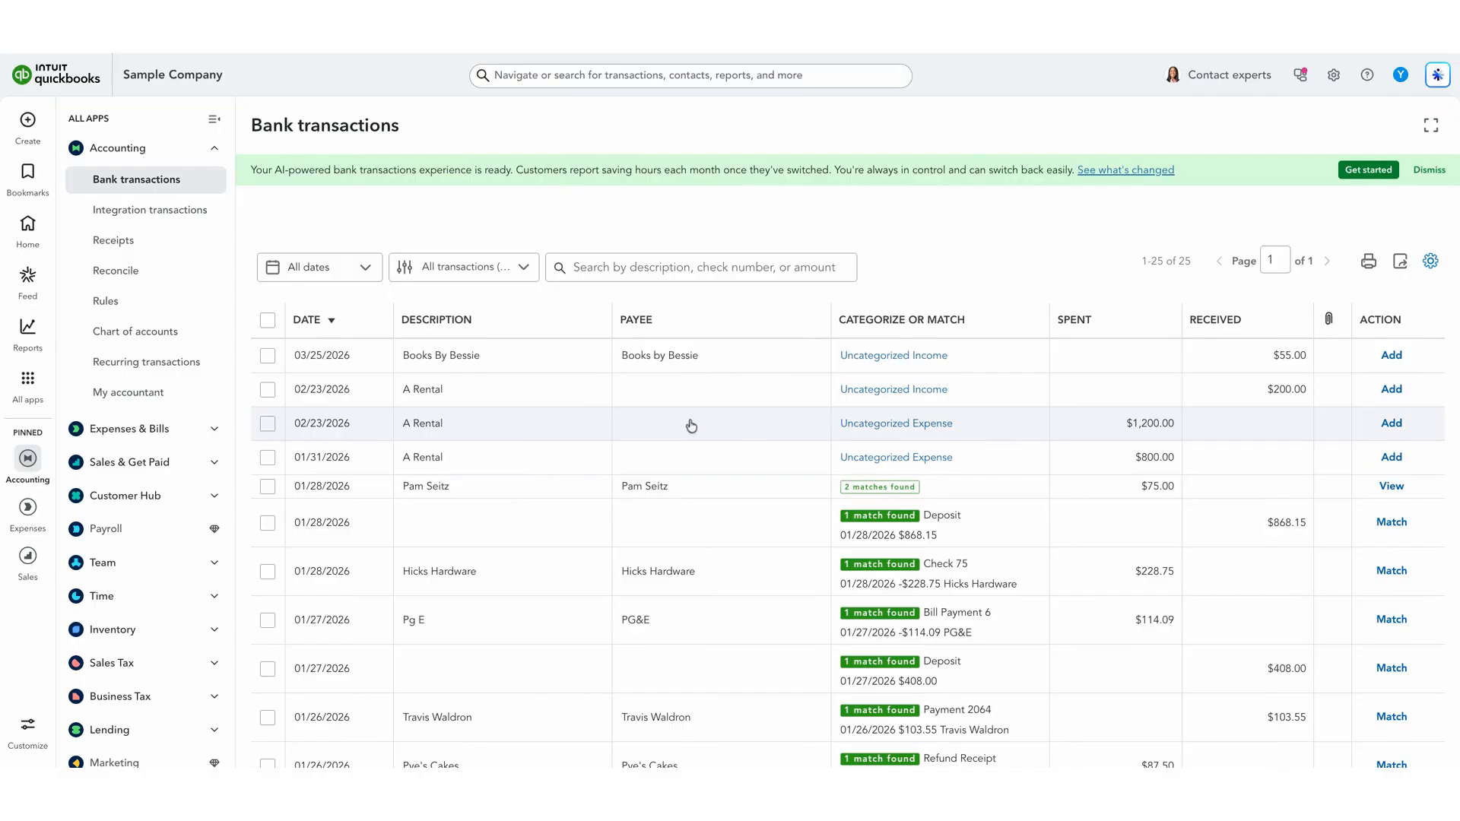
pyautogui.click(536, 427)
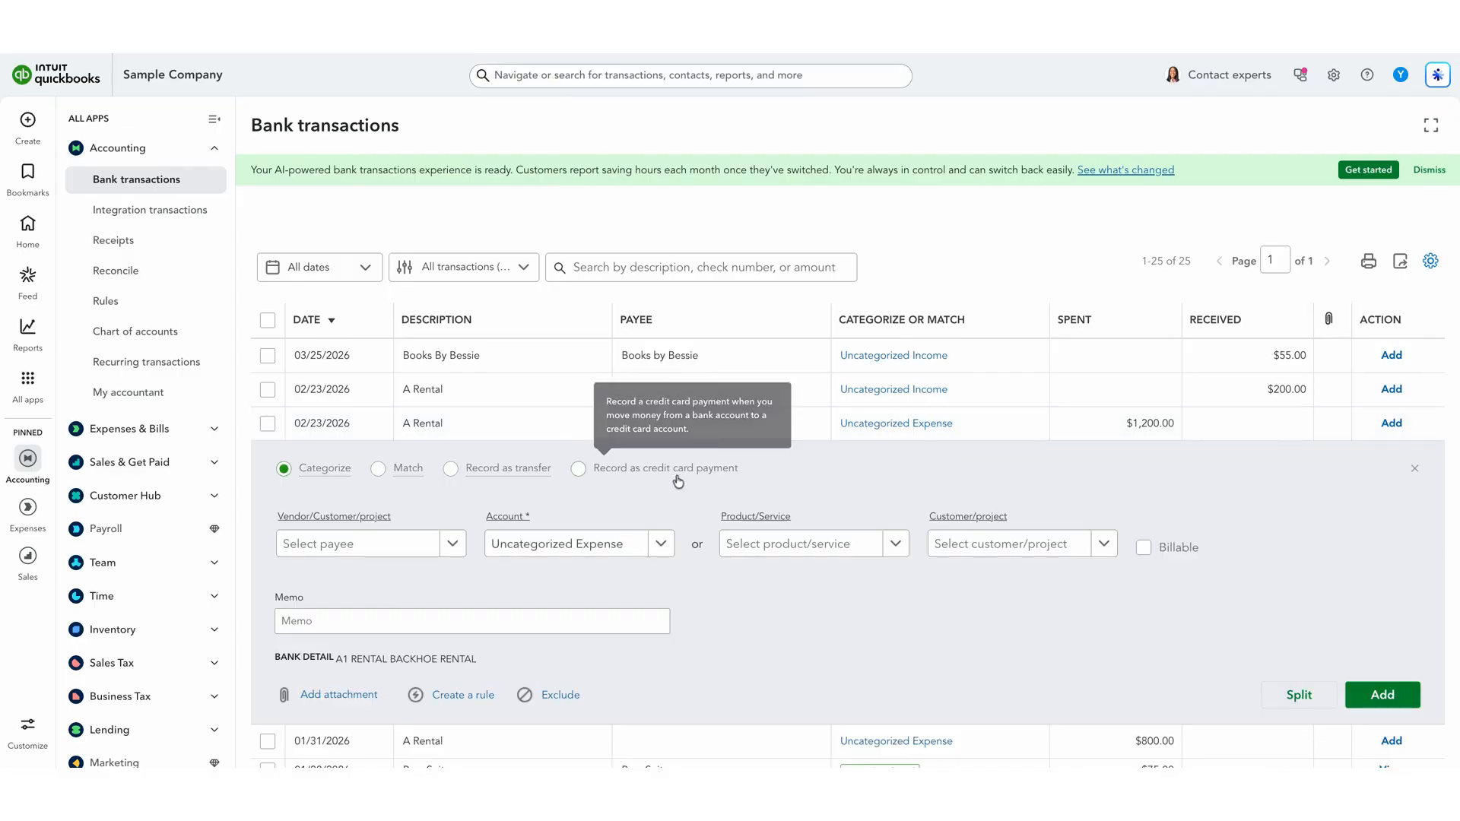
pyautogui.scroll(-2, 674, 479)
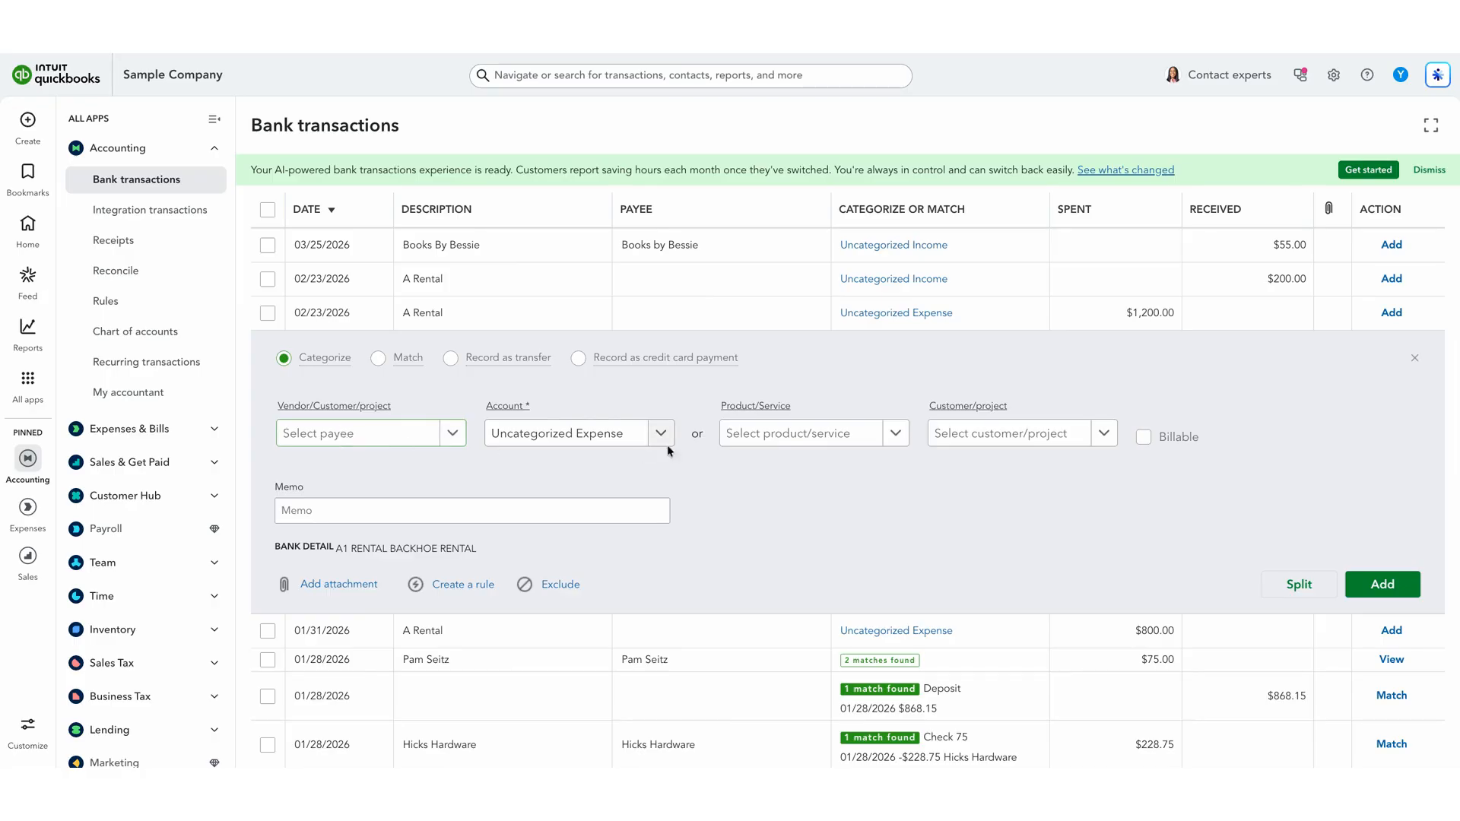
pyautogui.click(599, 439)
pyautogui.write('equip')
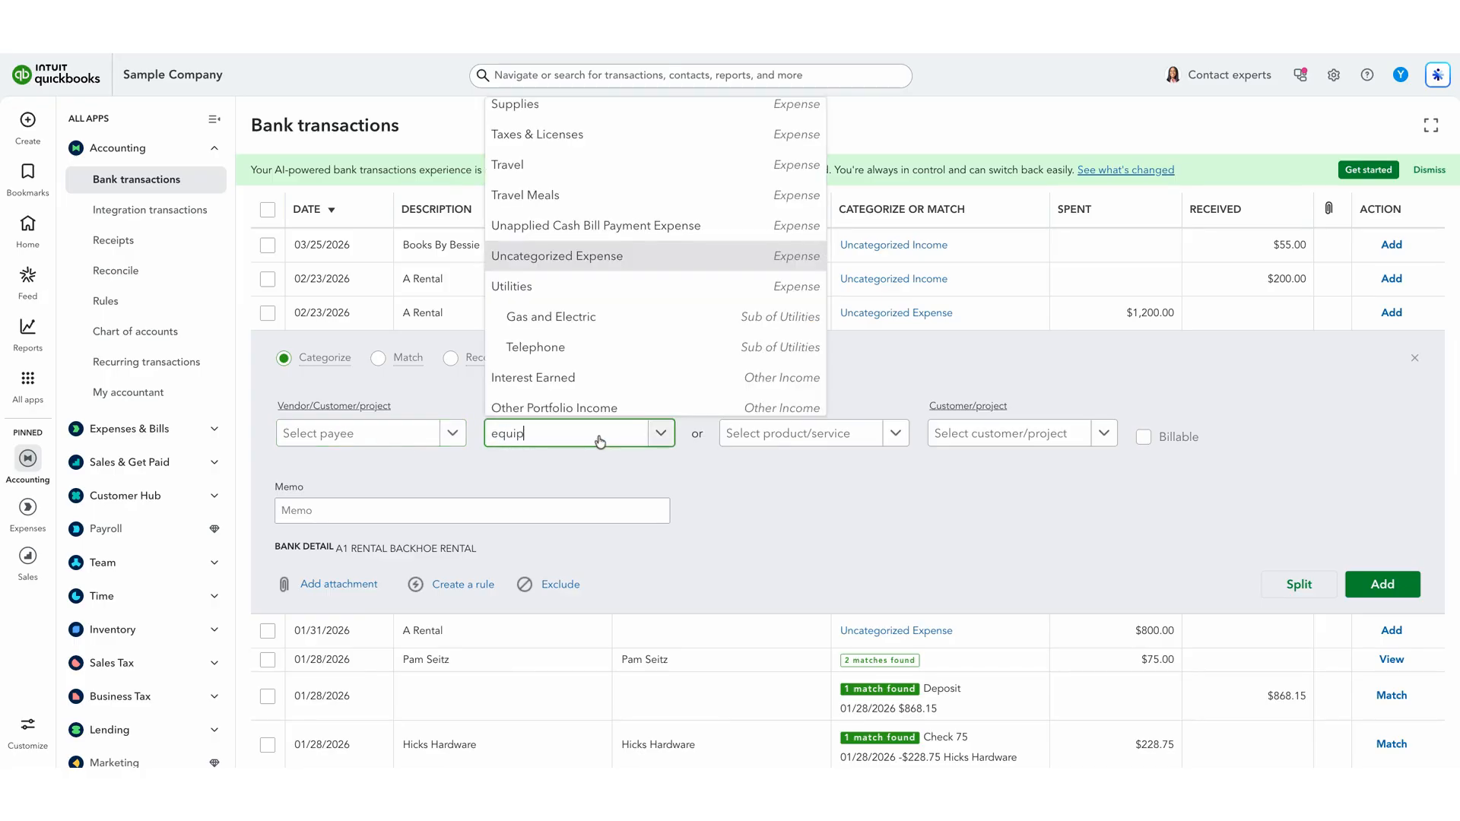
pyautogui.click(591, 530)
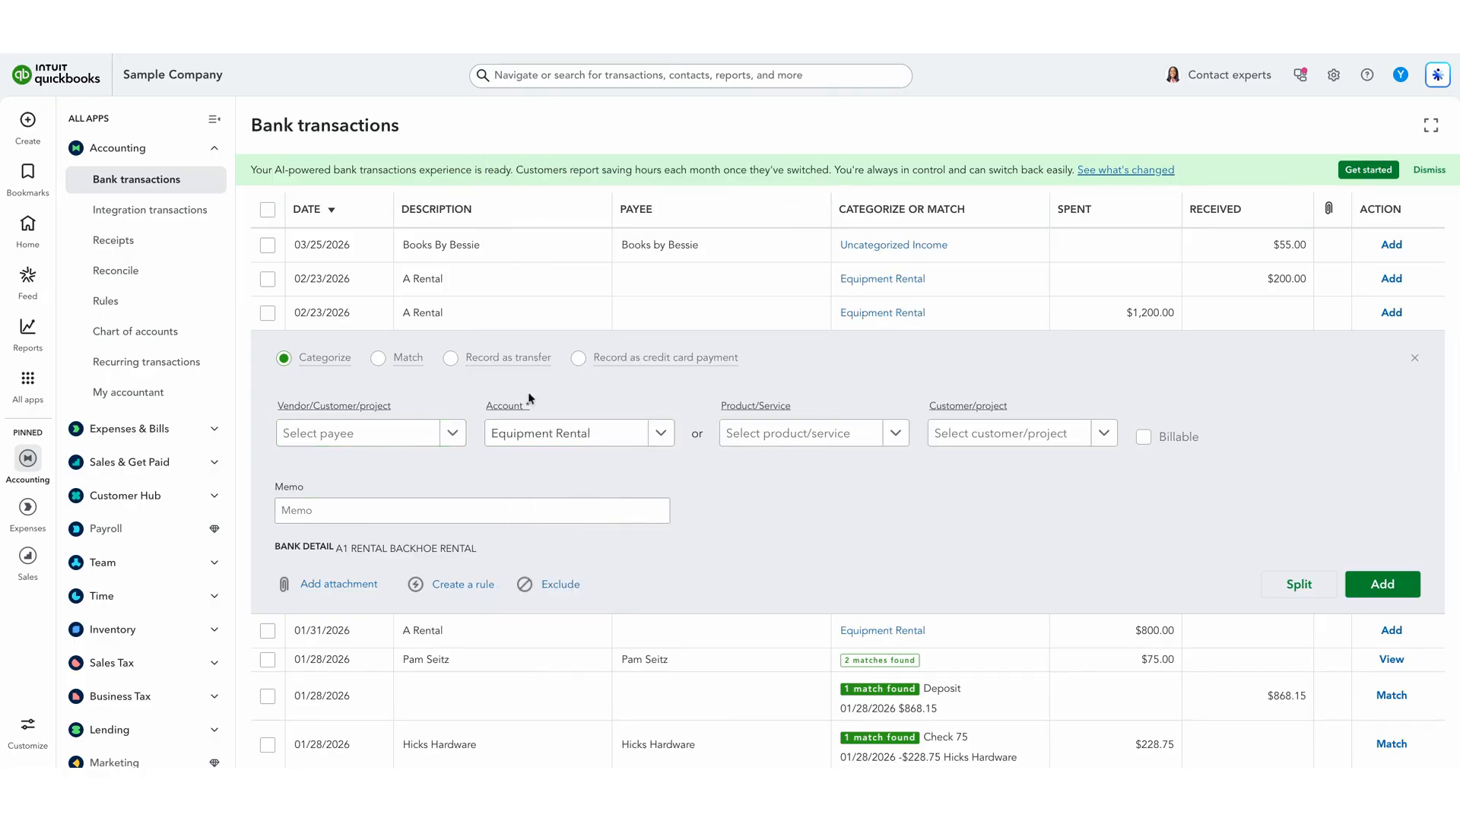
pyautogui.click(1386, 589)
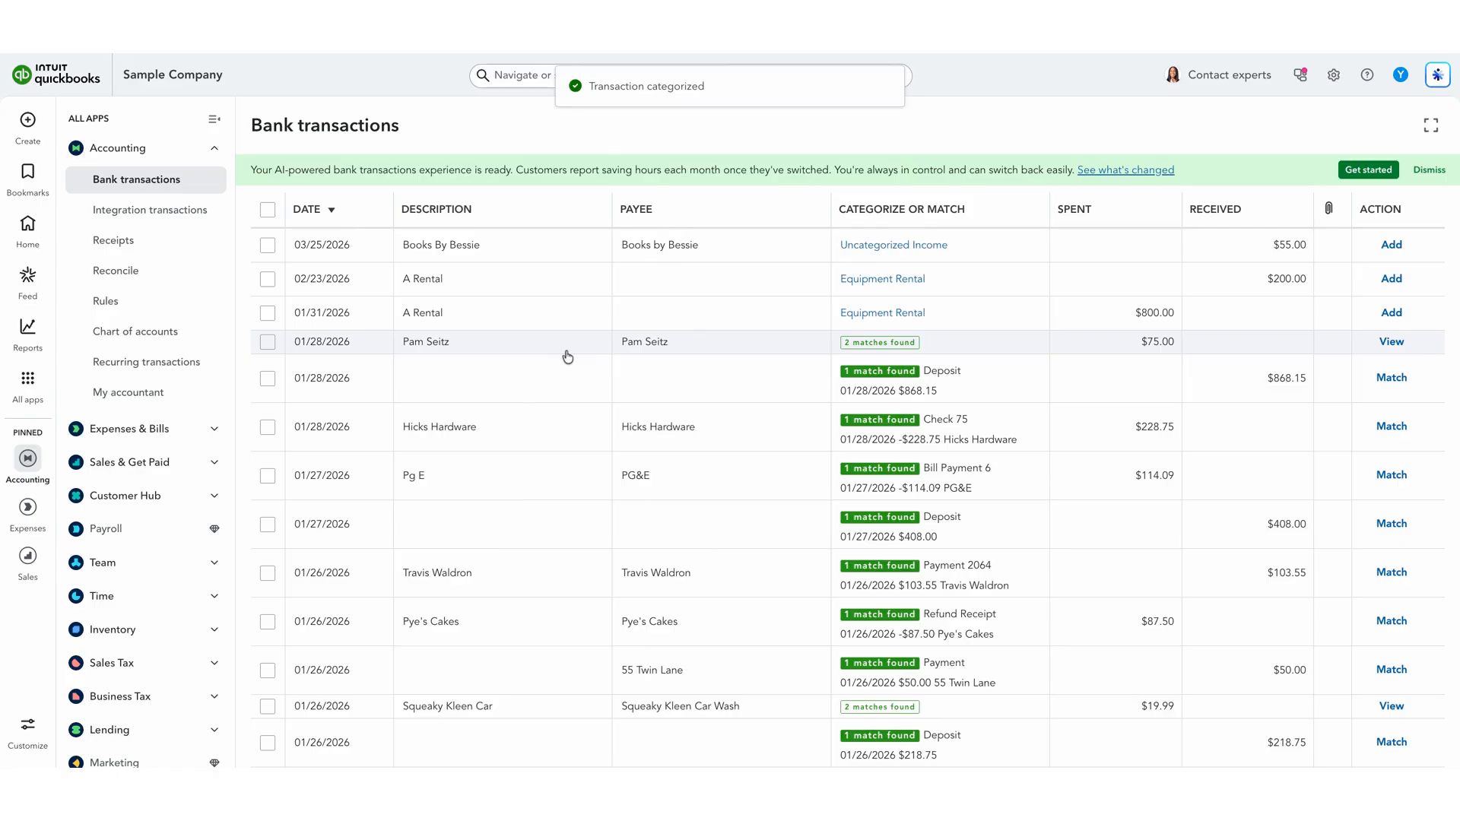
# - Start a new manual expense and set its first line's category to the Equipment Rental expense account
pyautogui.click(114, 239)
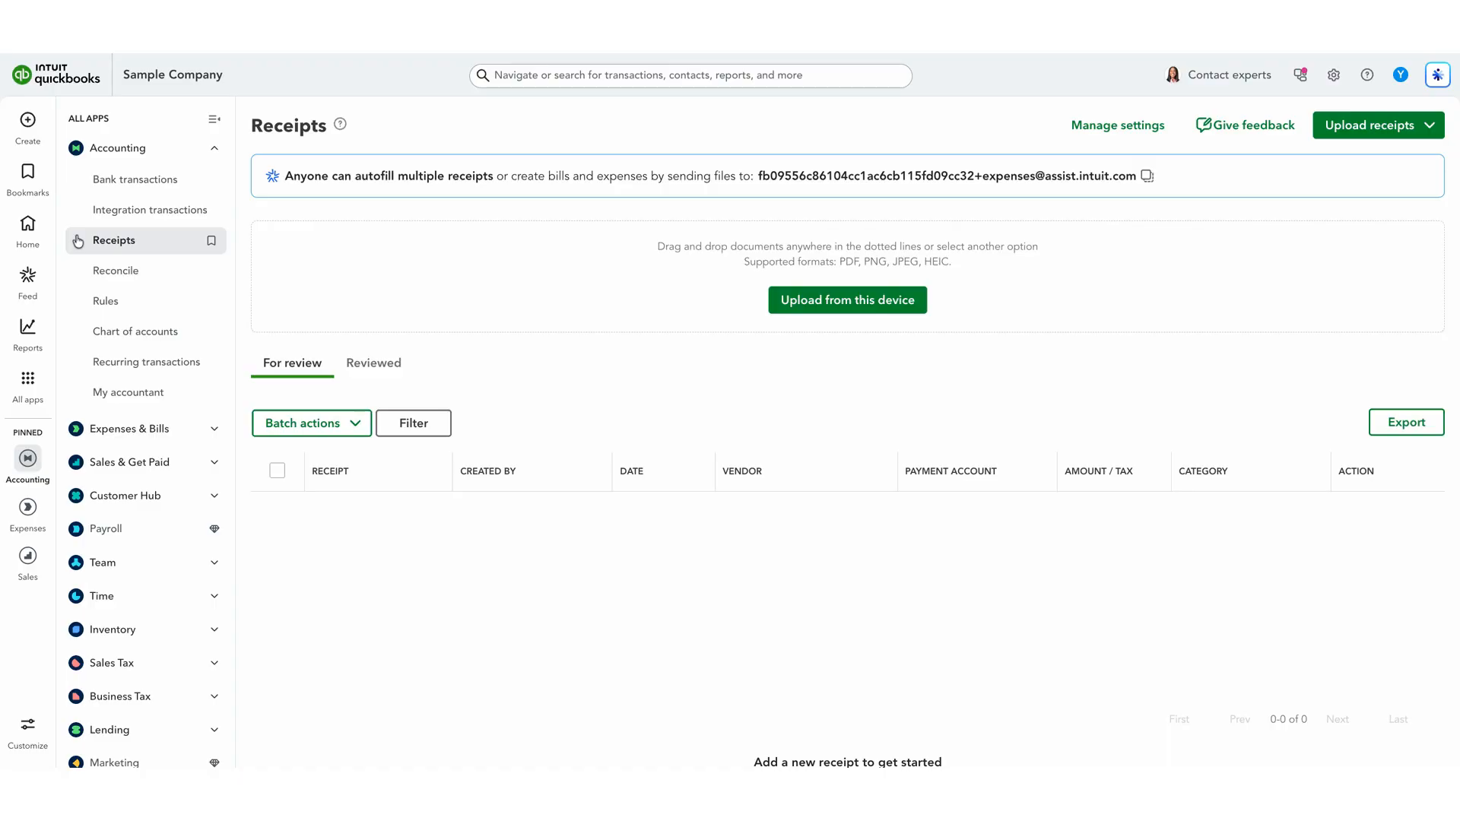
pyautogui.click(28, 121)
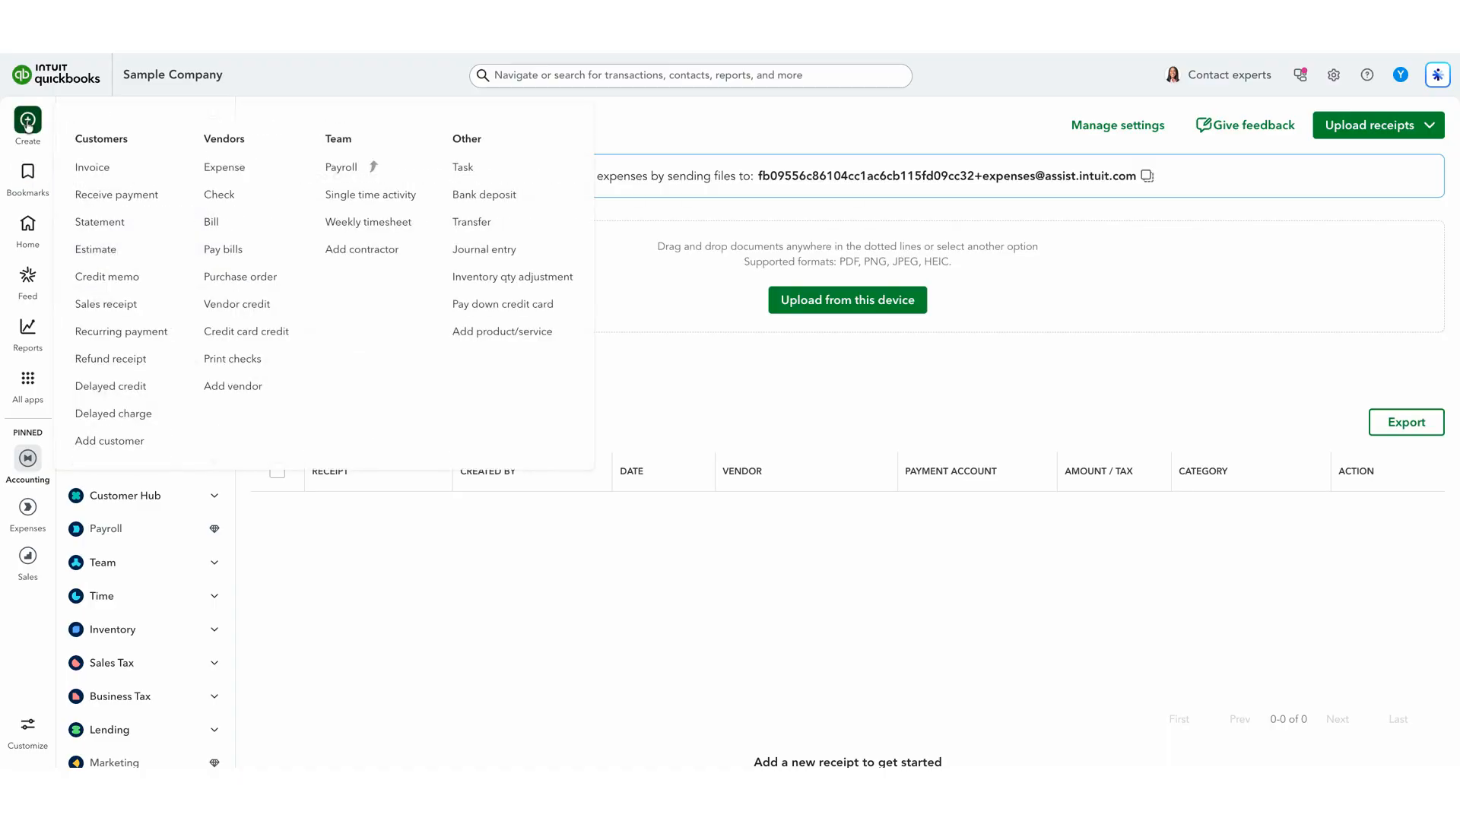
pyautogui.click(217, 170)
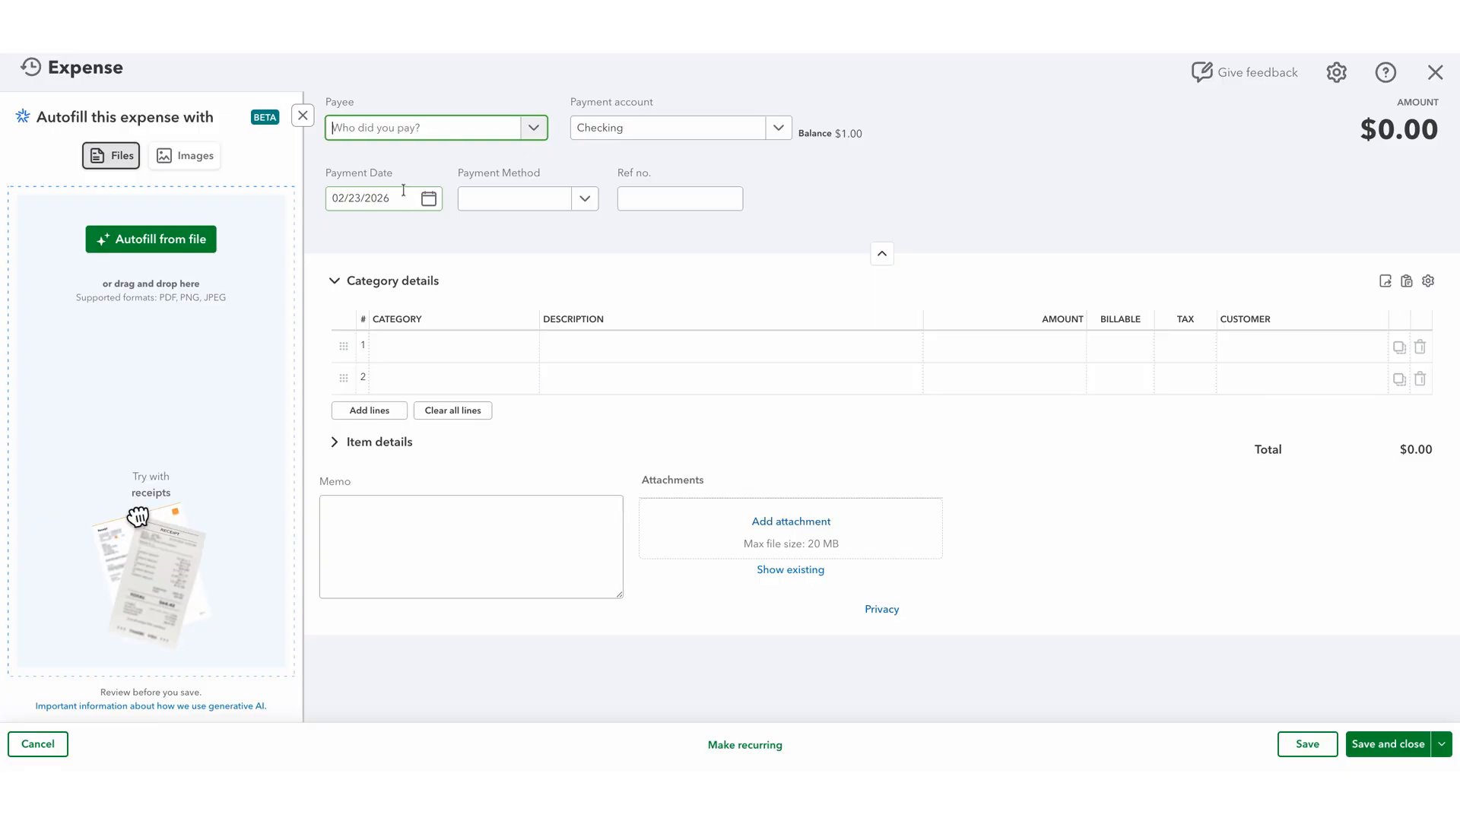
pyautogui.click(441, 349)
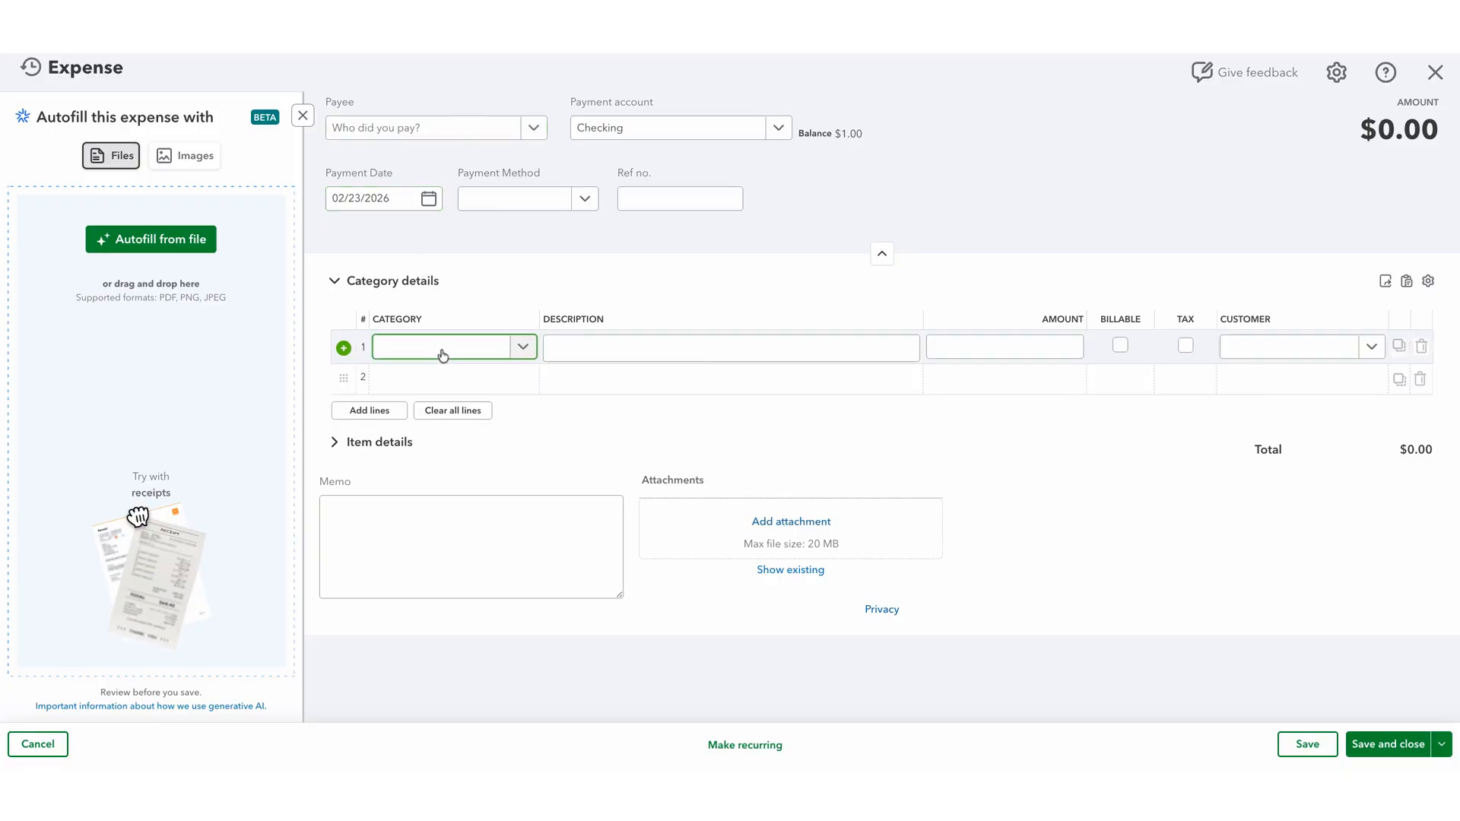
pyautogui.write('equipment Rental')
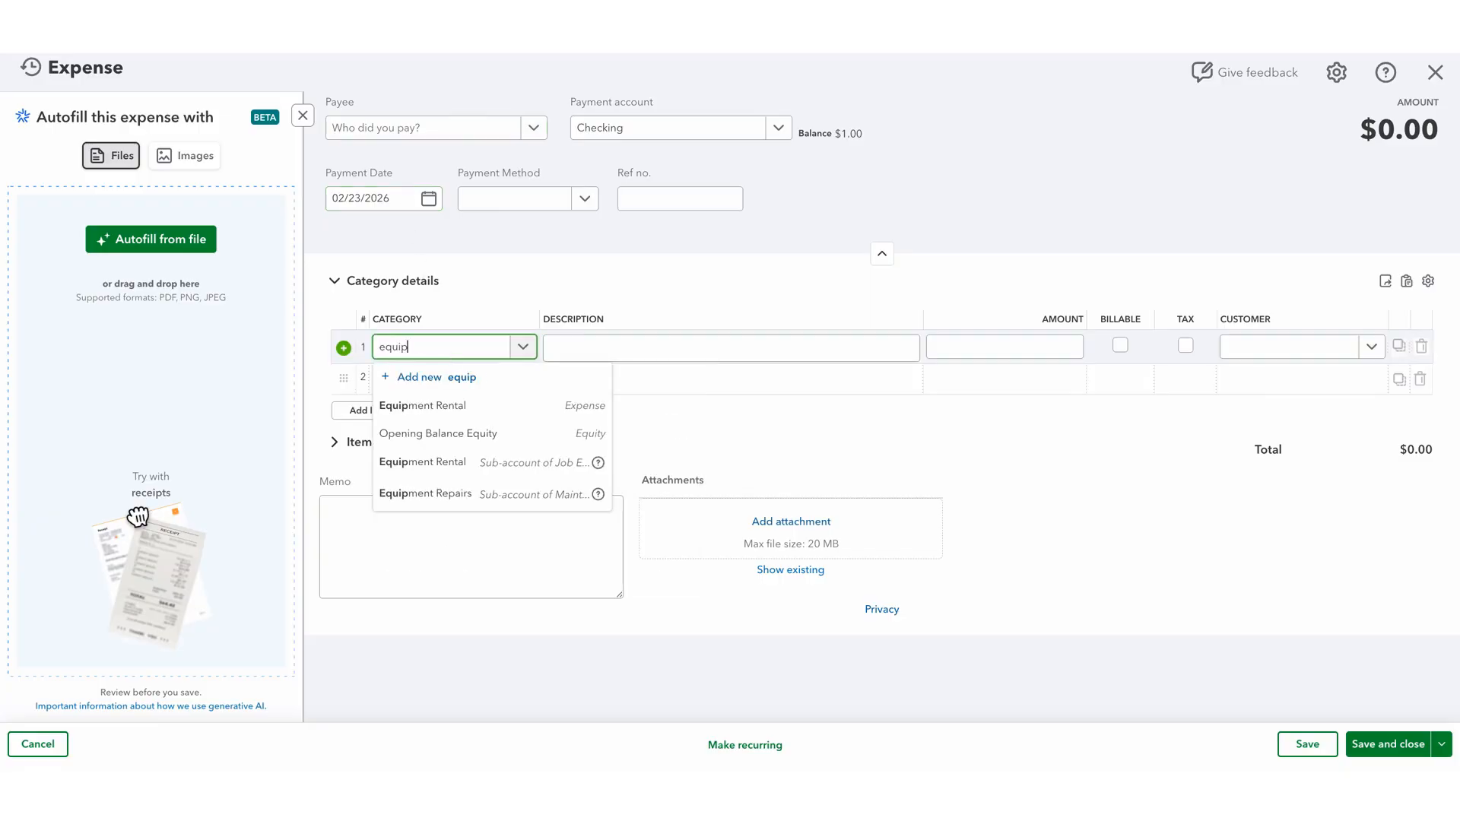
pyautogui.click(426, 405)
# - Set the Equipment Rental line's amount to 1200.00, then save and close the expense
pyautogui.click(1031, 352)
pyautogui.write('1200.00')
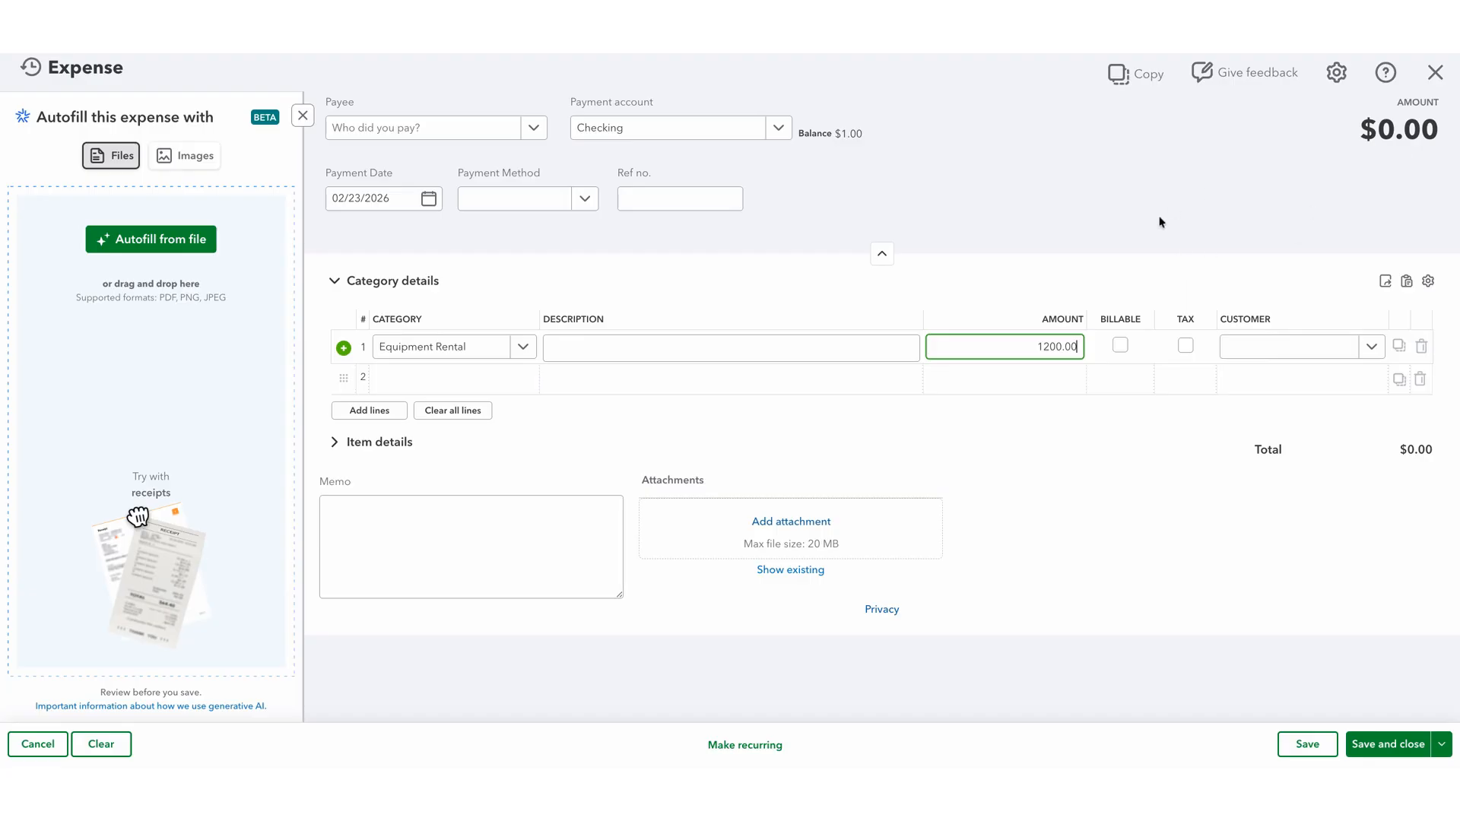
pyautogui.click(1125, 262)
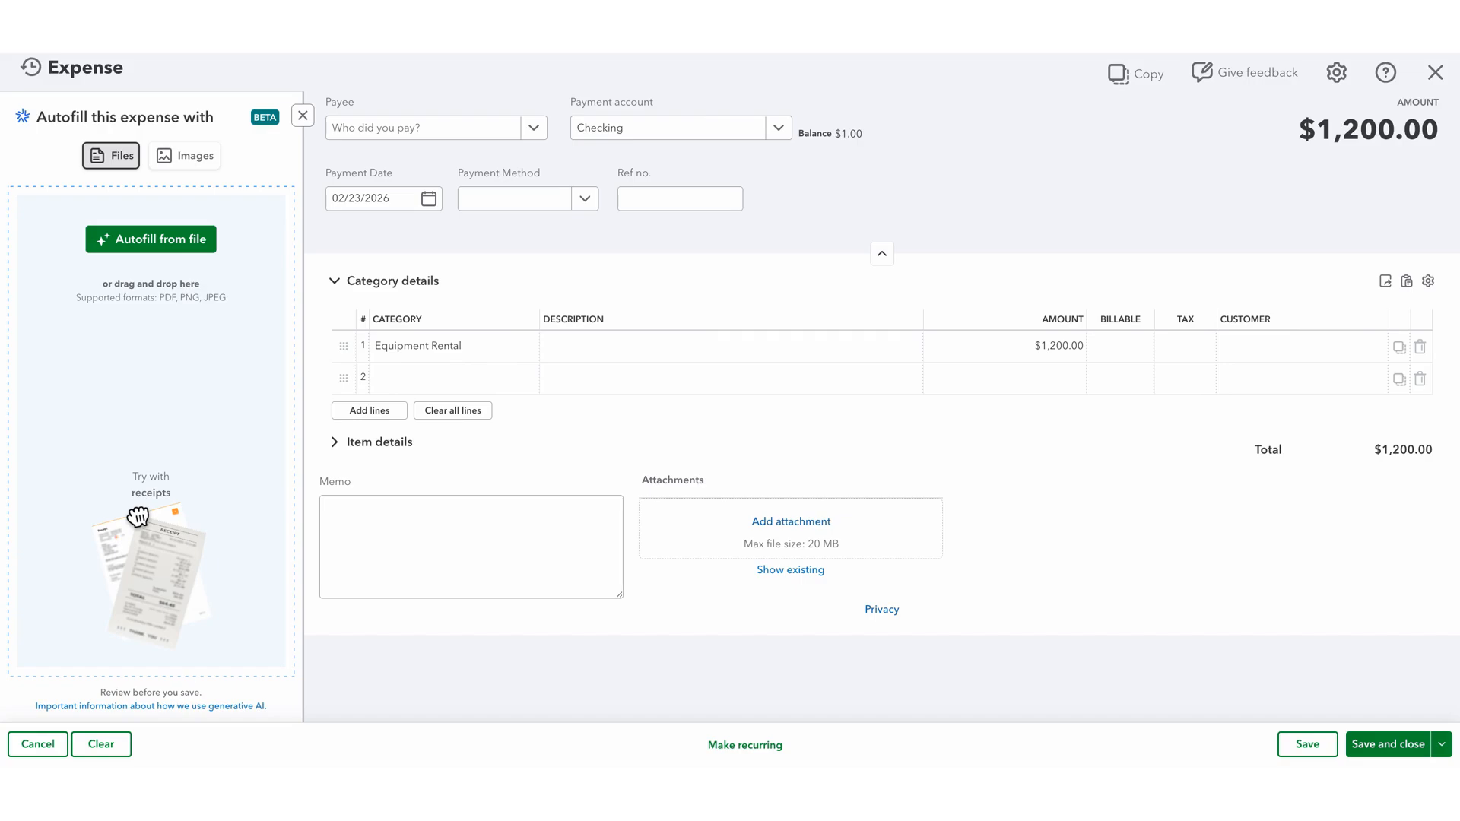
pyautogui.click(1396, 745)
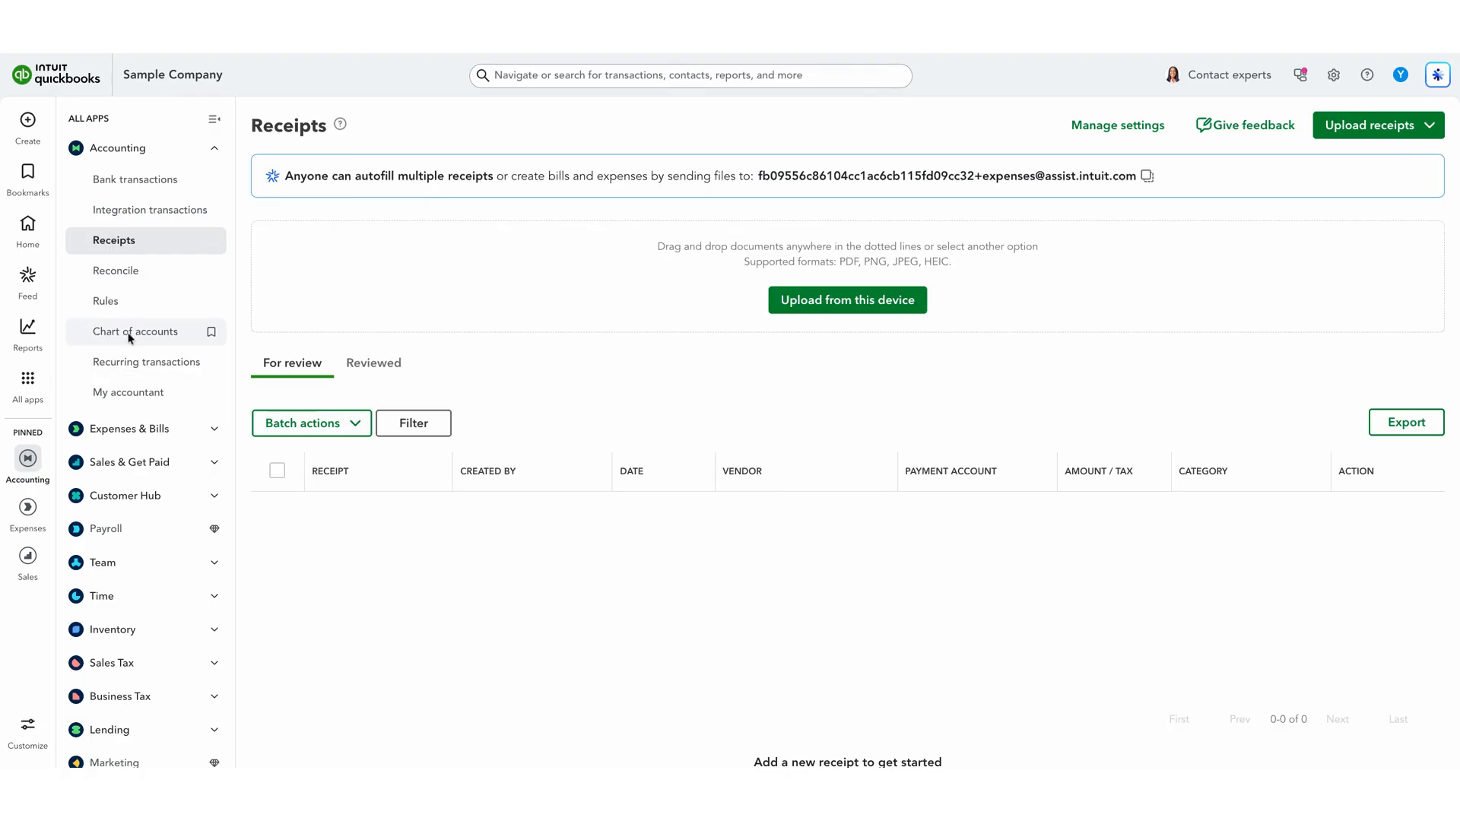
# - Open the Checking account's register from the chart of accounts and examine its two 02/23/2026 Equipment Rental expenses
pyautogui.click(107, 335)
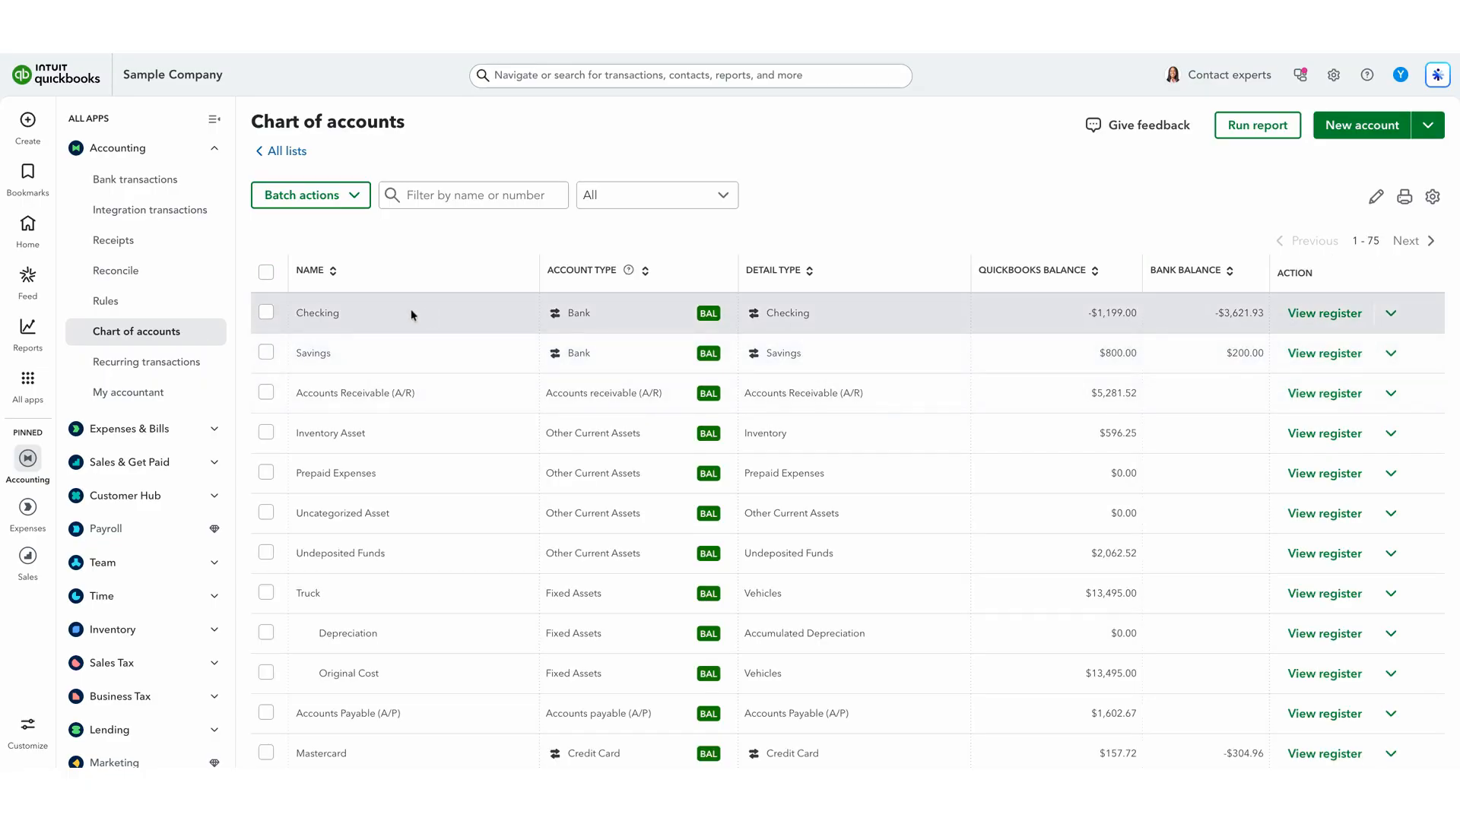
pyautogui.click(1324, 314)
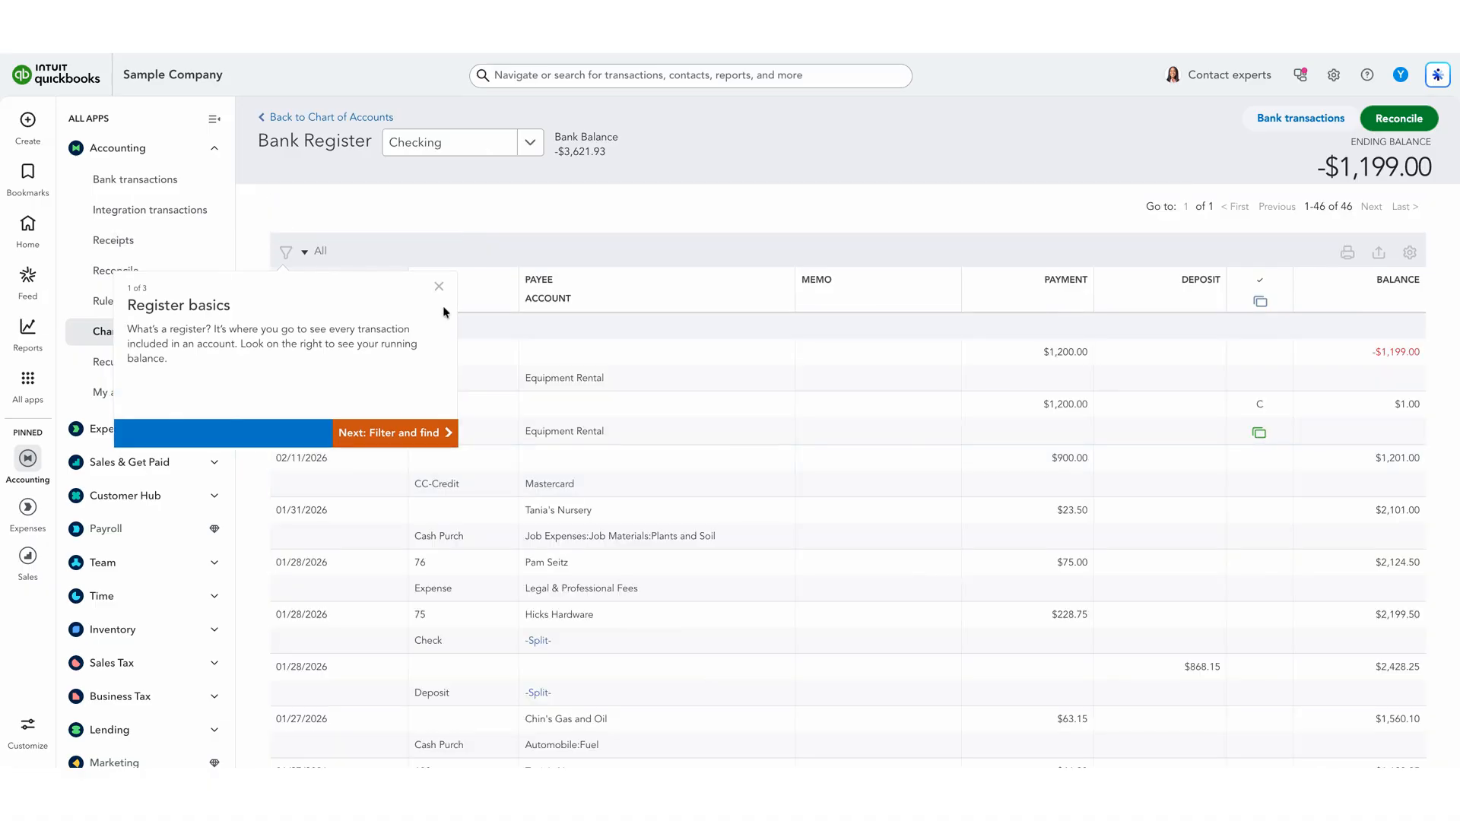
pyautogui.click(438, 287)
pyautogui.scroll(-1, 818, 528)
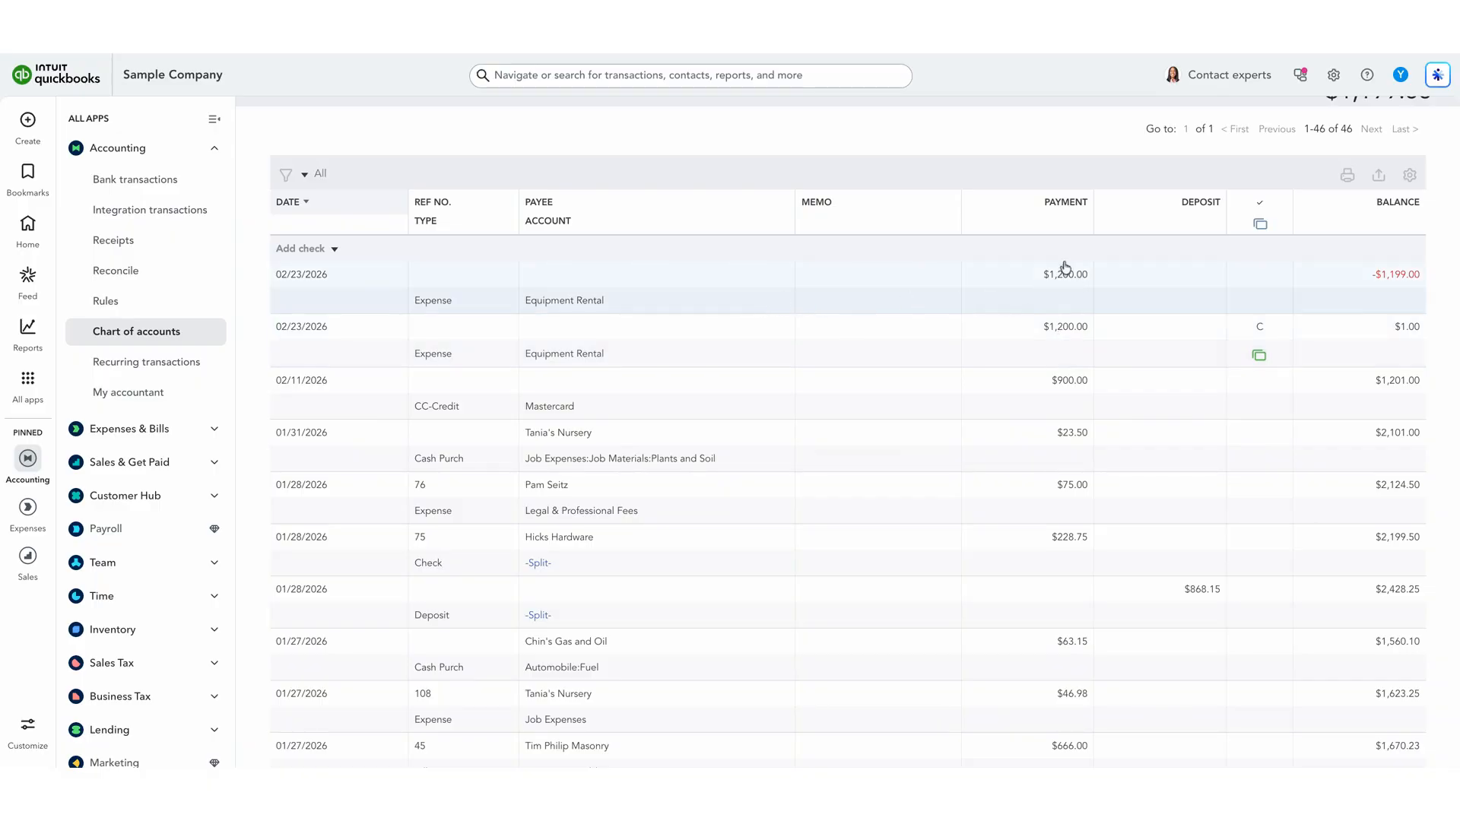
pyautogui.moveTo(1267, 339)
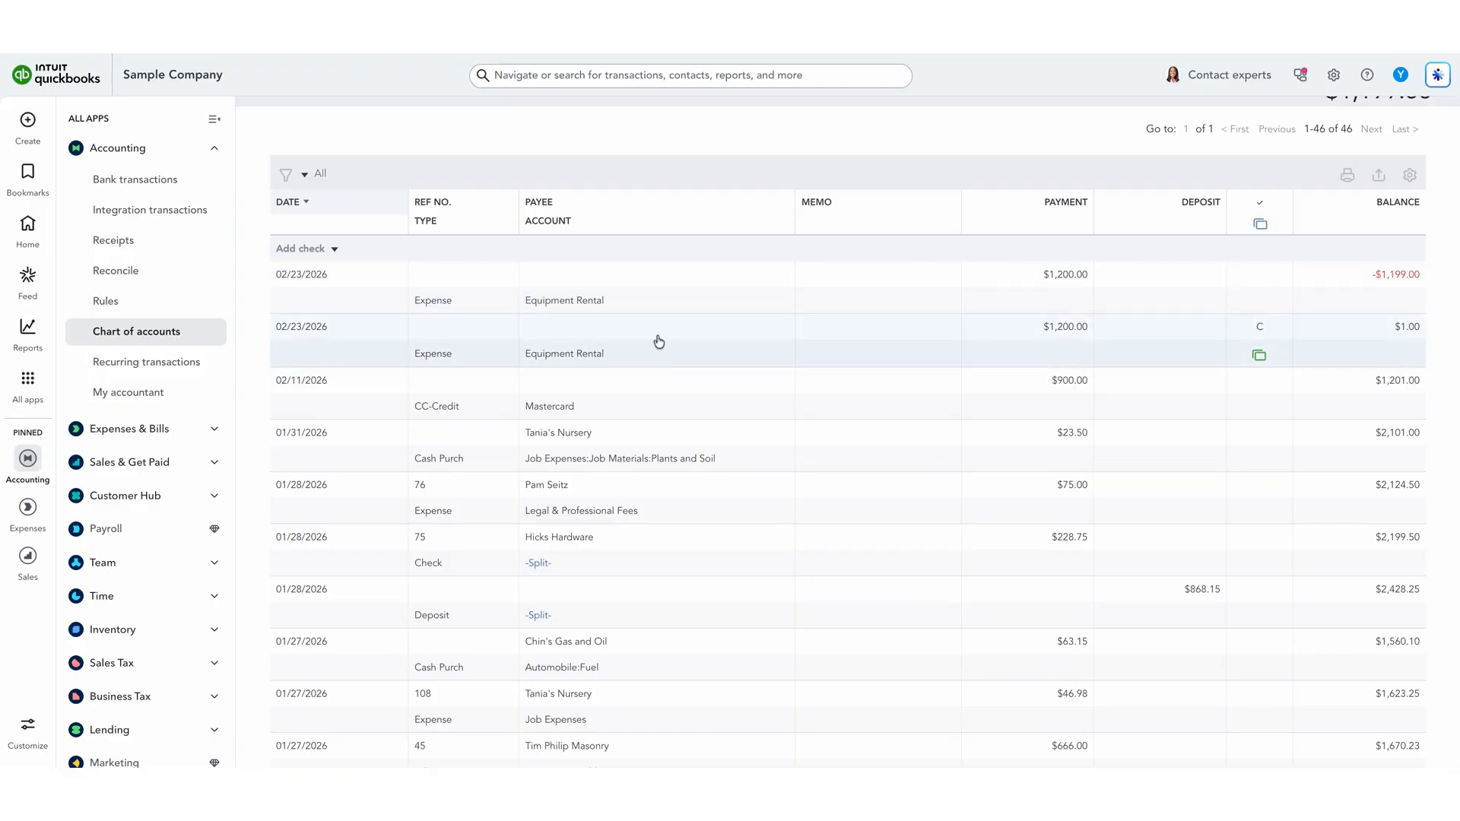
pyautogui.scroll(2, 660, 344)
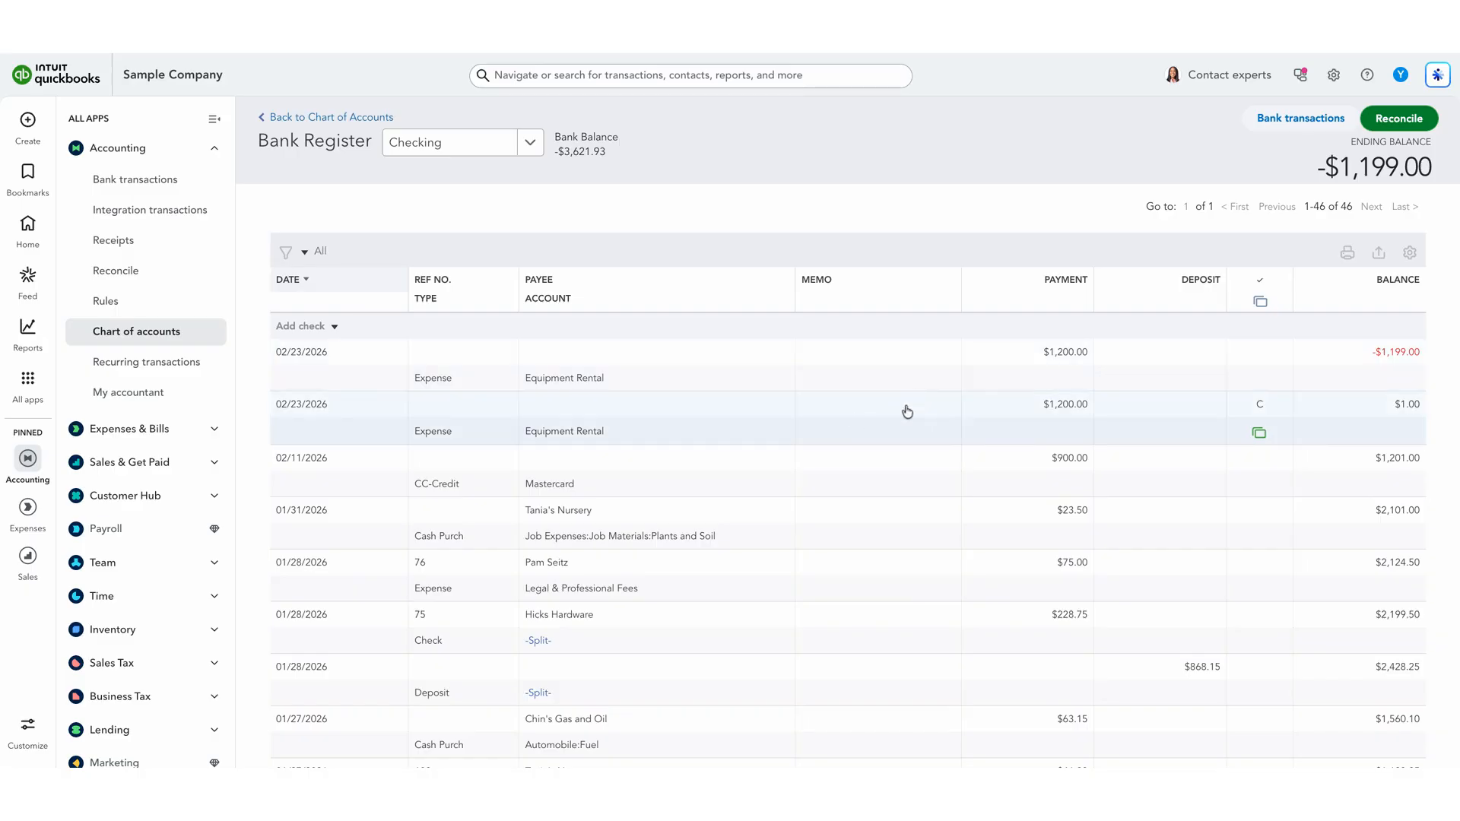
# - Open the reconciliation setup for Checking, dismiss the introduction, and set the statement ending balance to 5,000.00
pyautogui.click(112, 281)
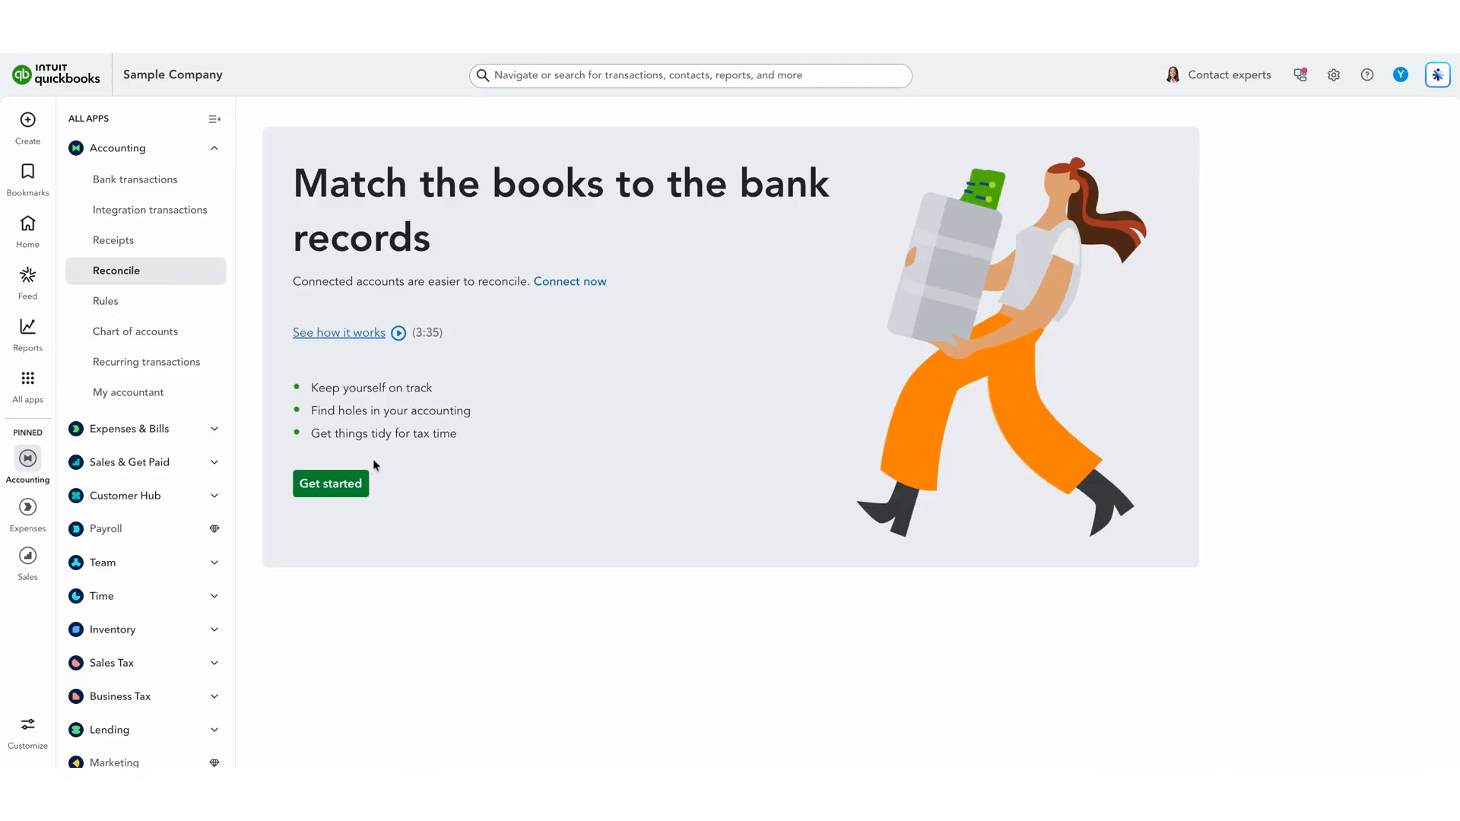
pyautogui.click(349, 482)
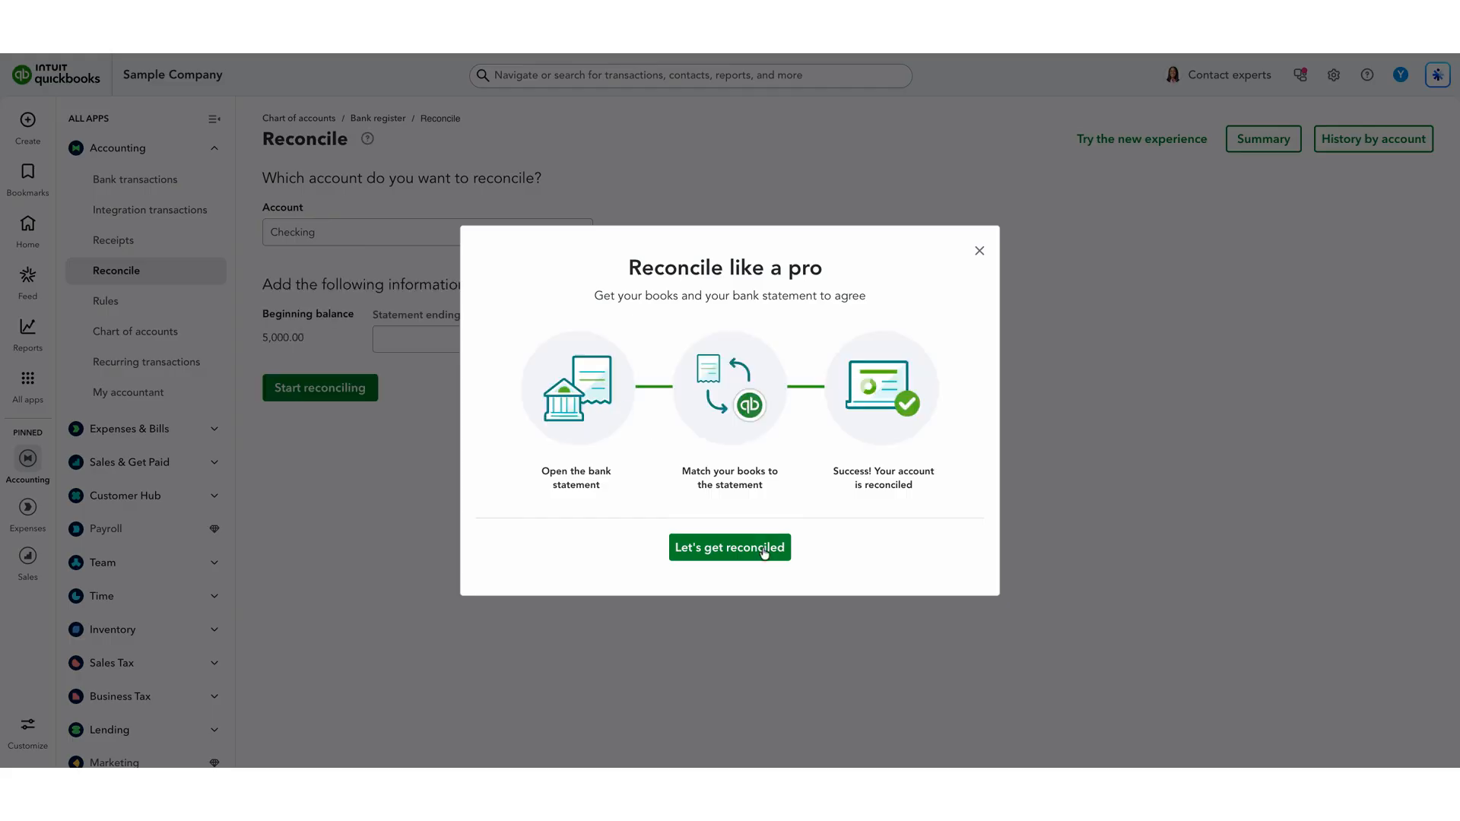
pyautogui.click(980, 251)
pyautogui.click(510, 339)
pyautogui.write('500.00')
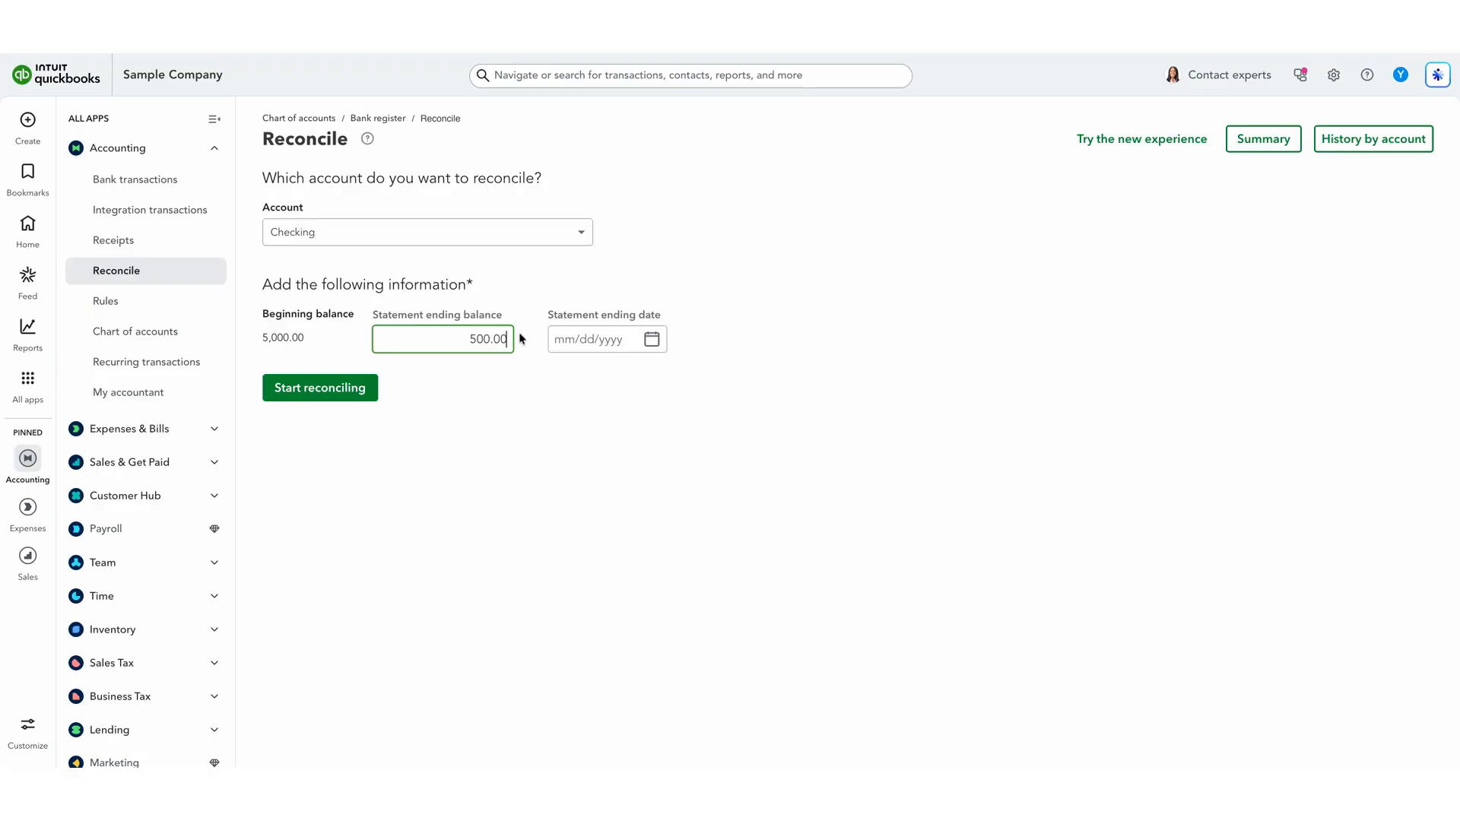
pyautogui.press('BackSpace')
pyautogui.write('.00')
# - Set the statement ending date to February 28, 2026 and start reconciling
pyautogui.click(651, 339)
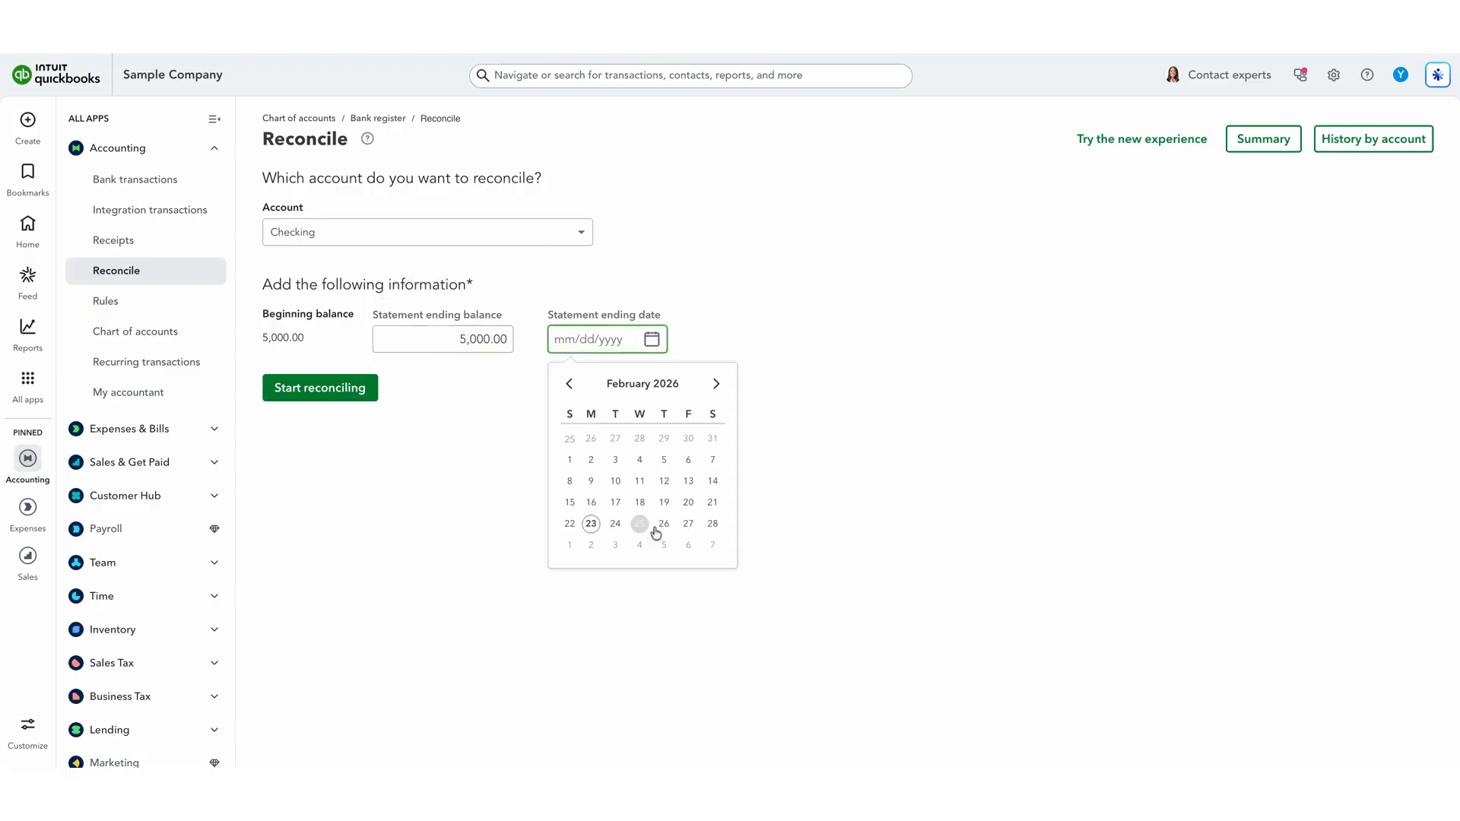
pyautogui.click(712, 523)
pyautogui.click(295, 476)
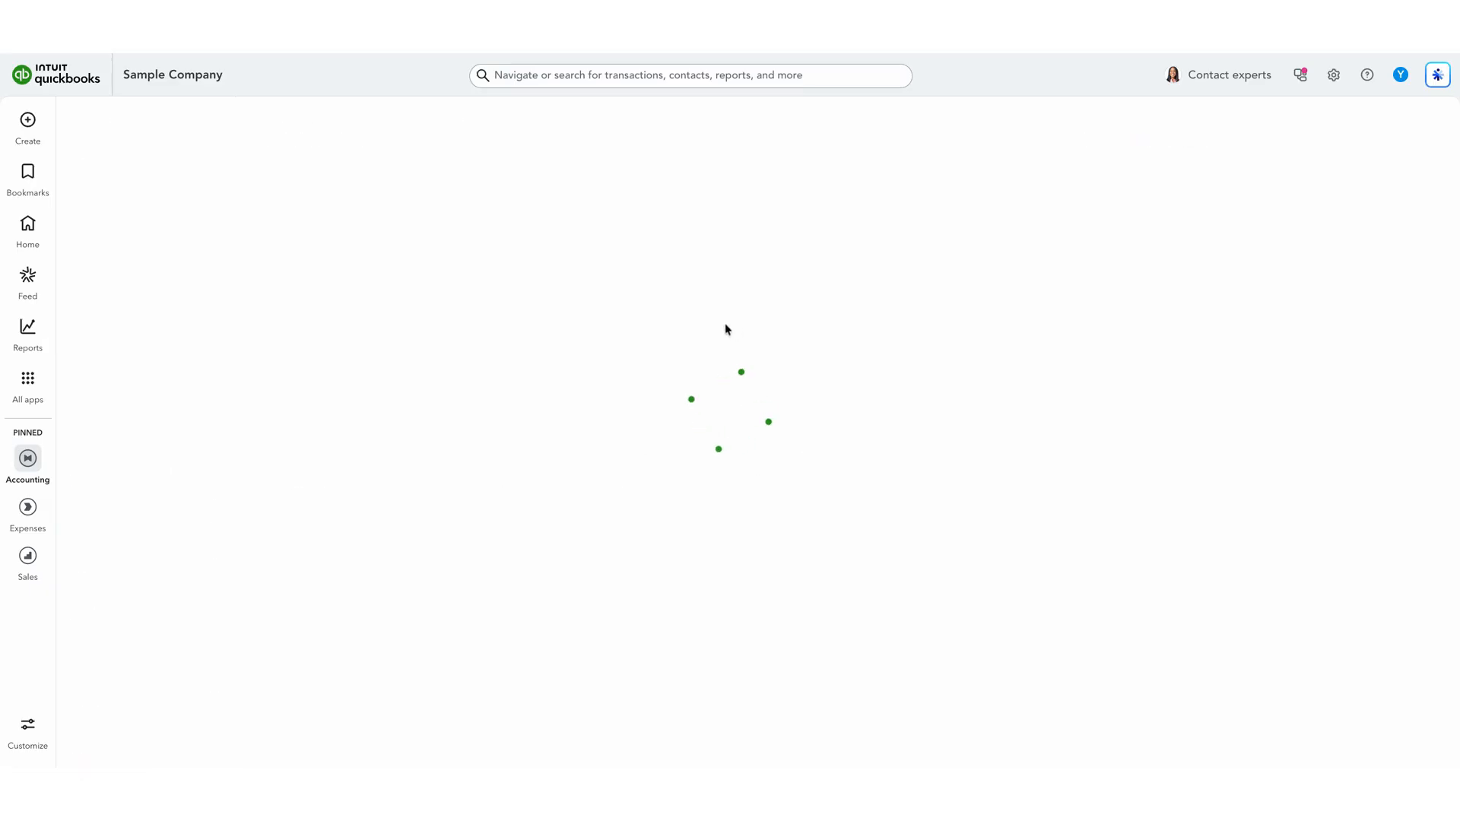
# - Compare the two 02/23/2026 Equipment Rental expenses of 1,200.00 in the reconciliation list and check the difference
pyautogui.scroll(-5, 1029, 506)
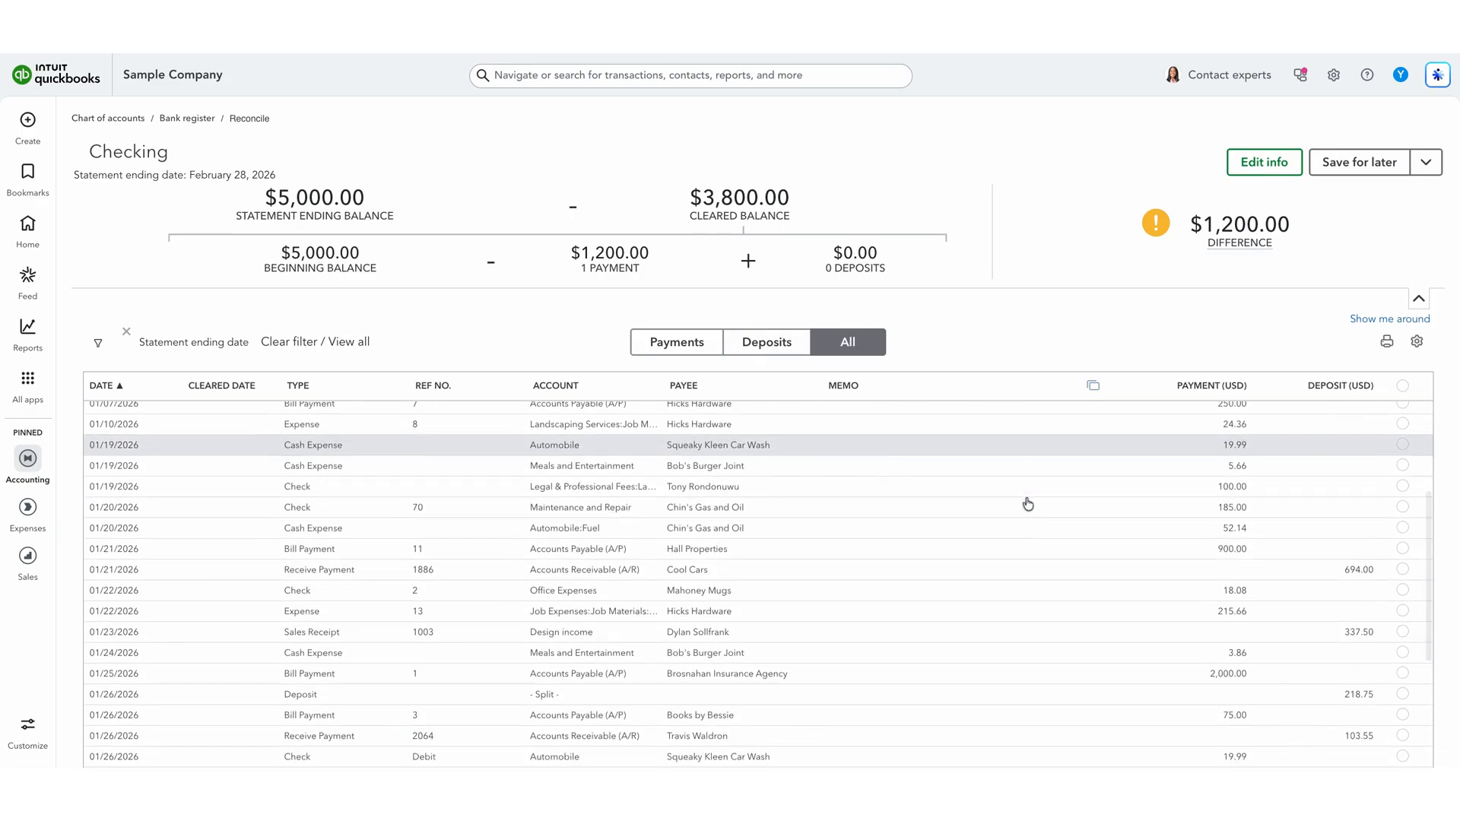
pyautogui.scroll(-4, 1011, 532)
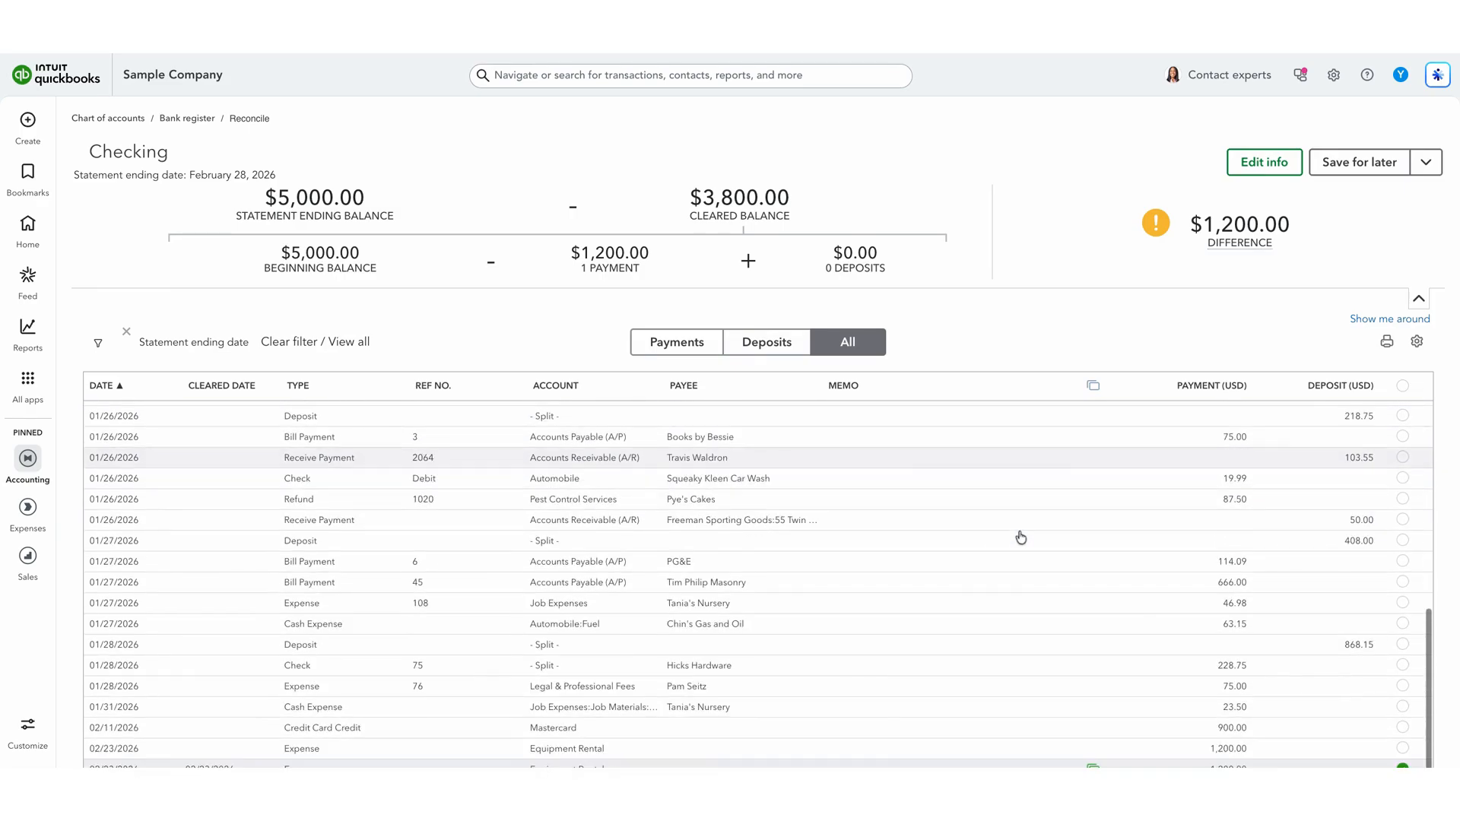
pyautogui.scroll(-3, 1020, 537)
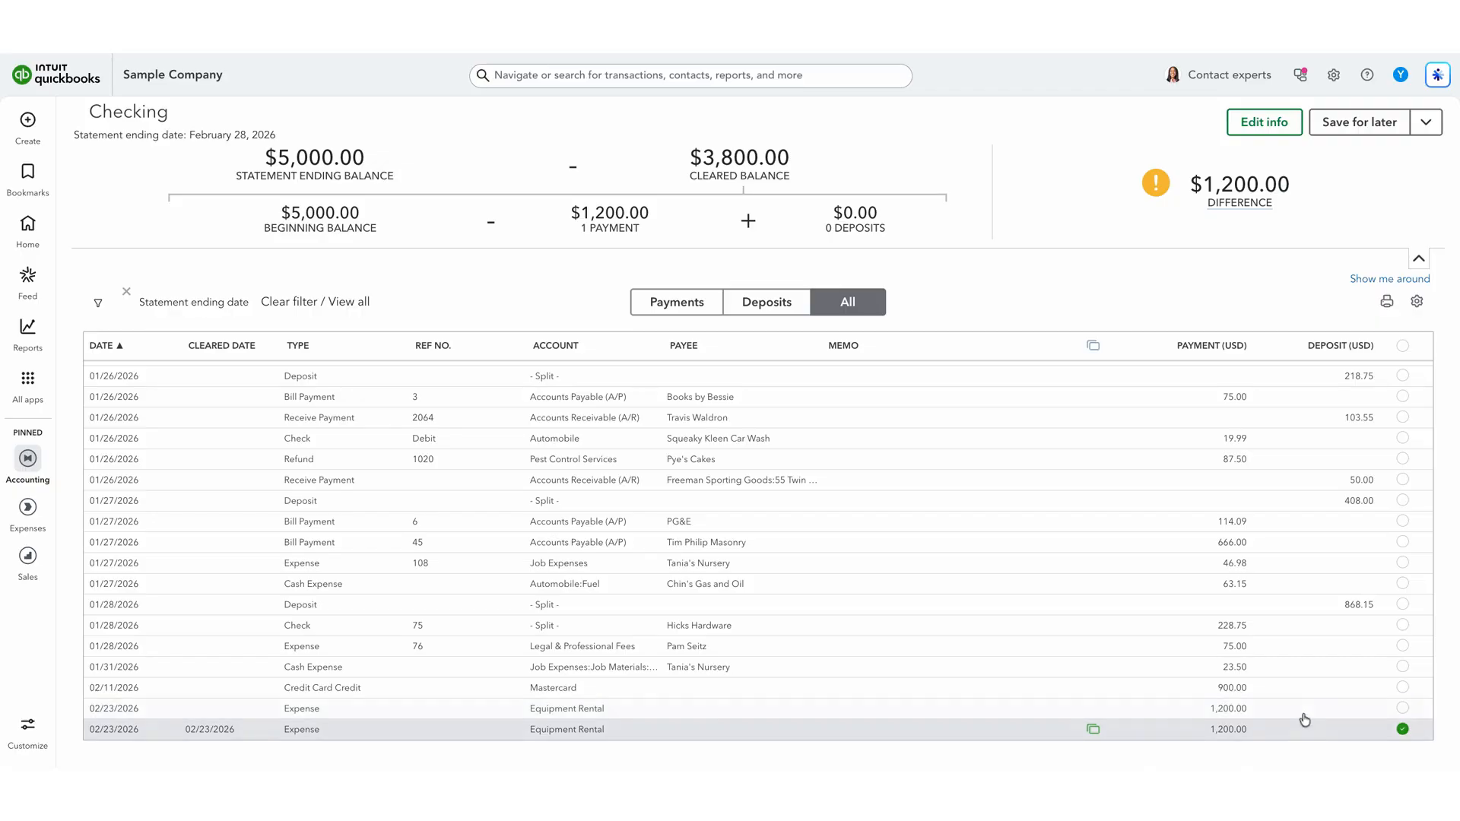
pyautogui.moveTo(1240, 158)
pyautogui.click(673, 715)
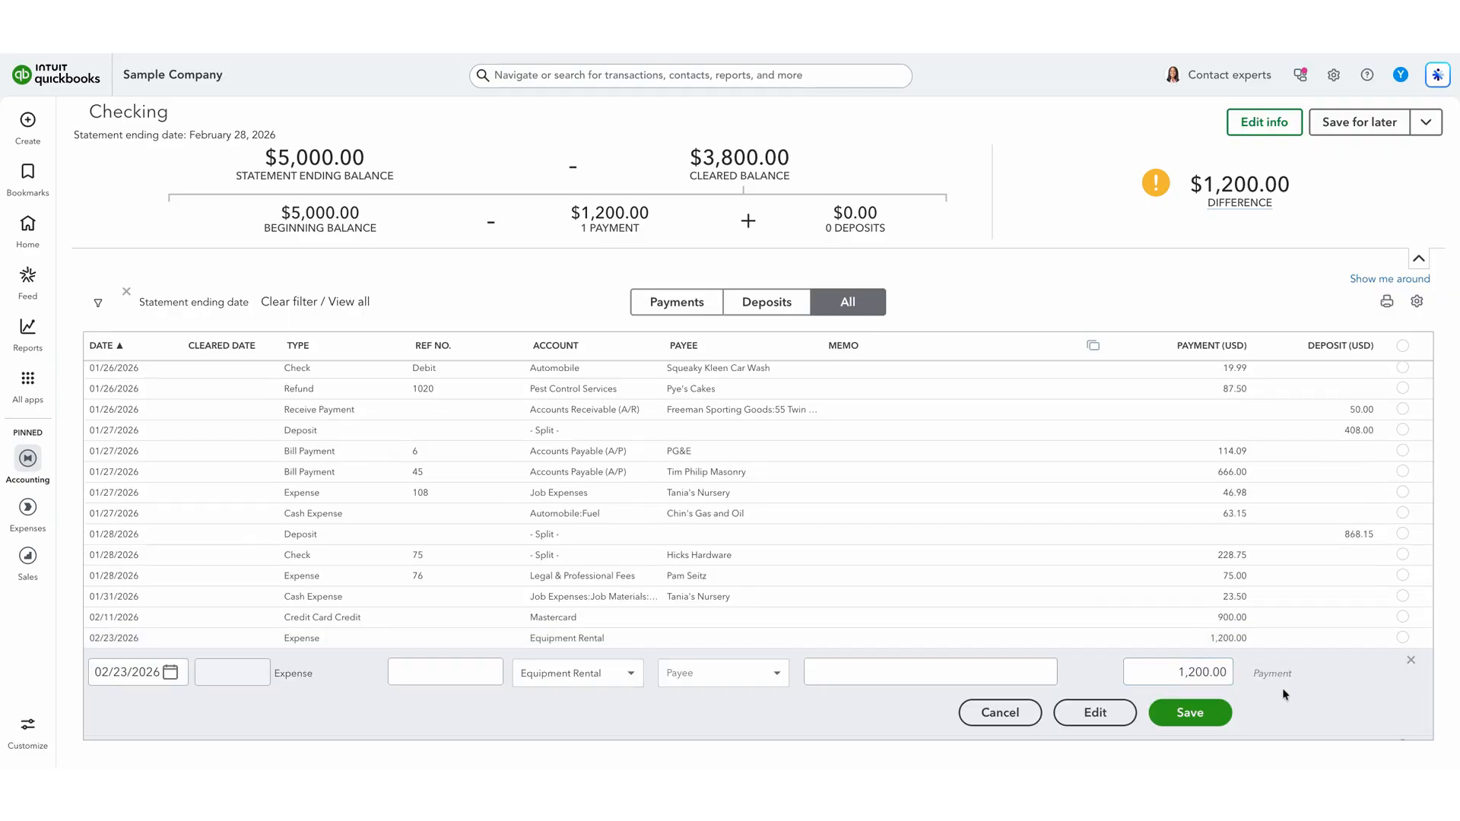
pyautogui.click(1410, 662)
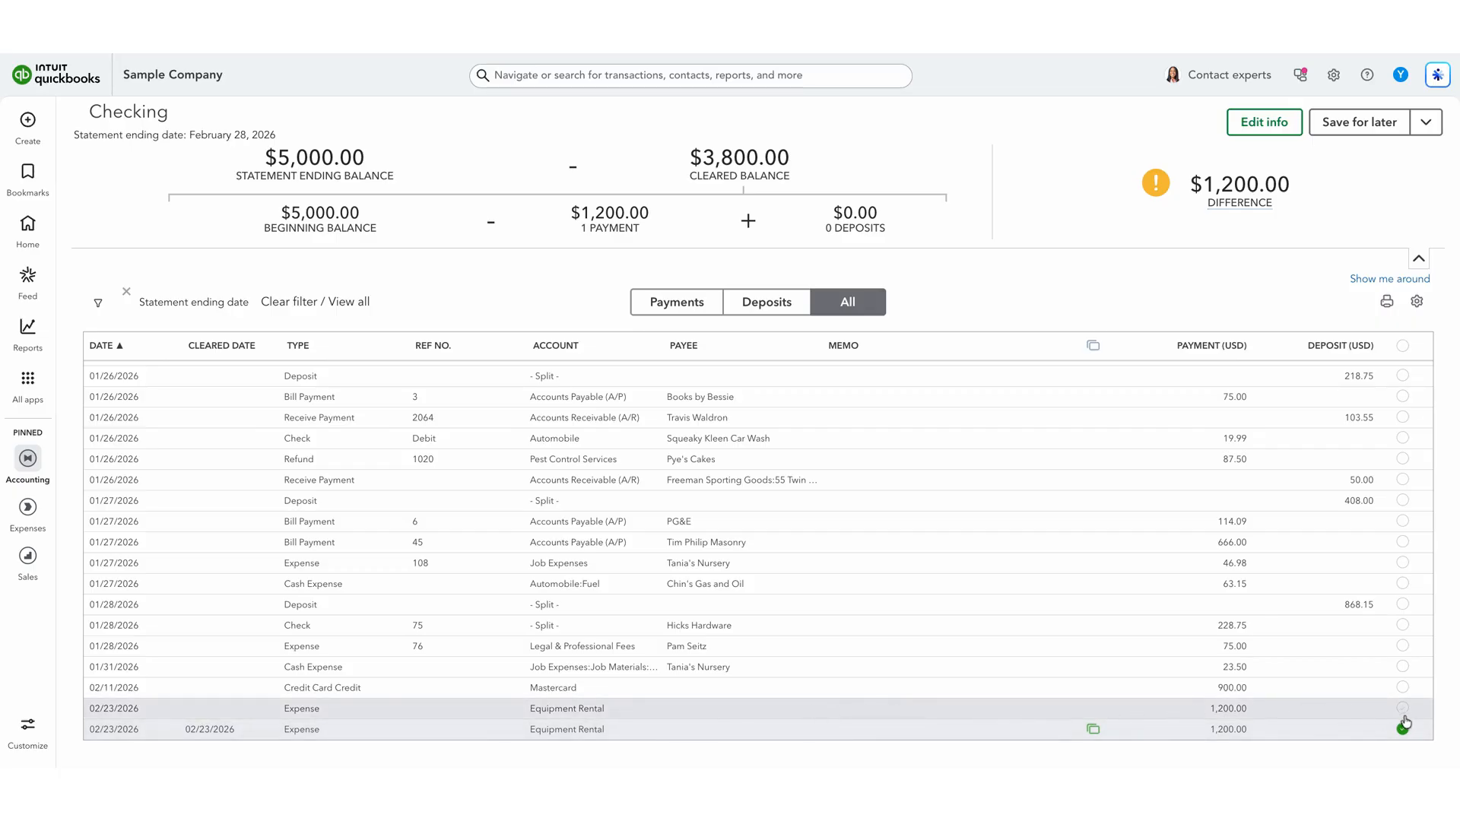
# - Open the uncleared 02/23/2026 Equipment Rental expense of 1,200.00 for full editing, delete it, and recheck the reconciliation list
pyautogui.click(994, 713)
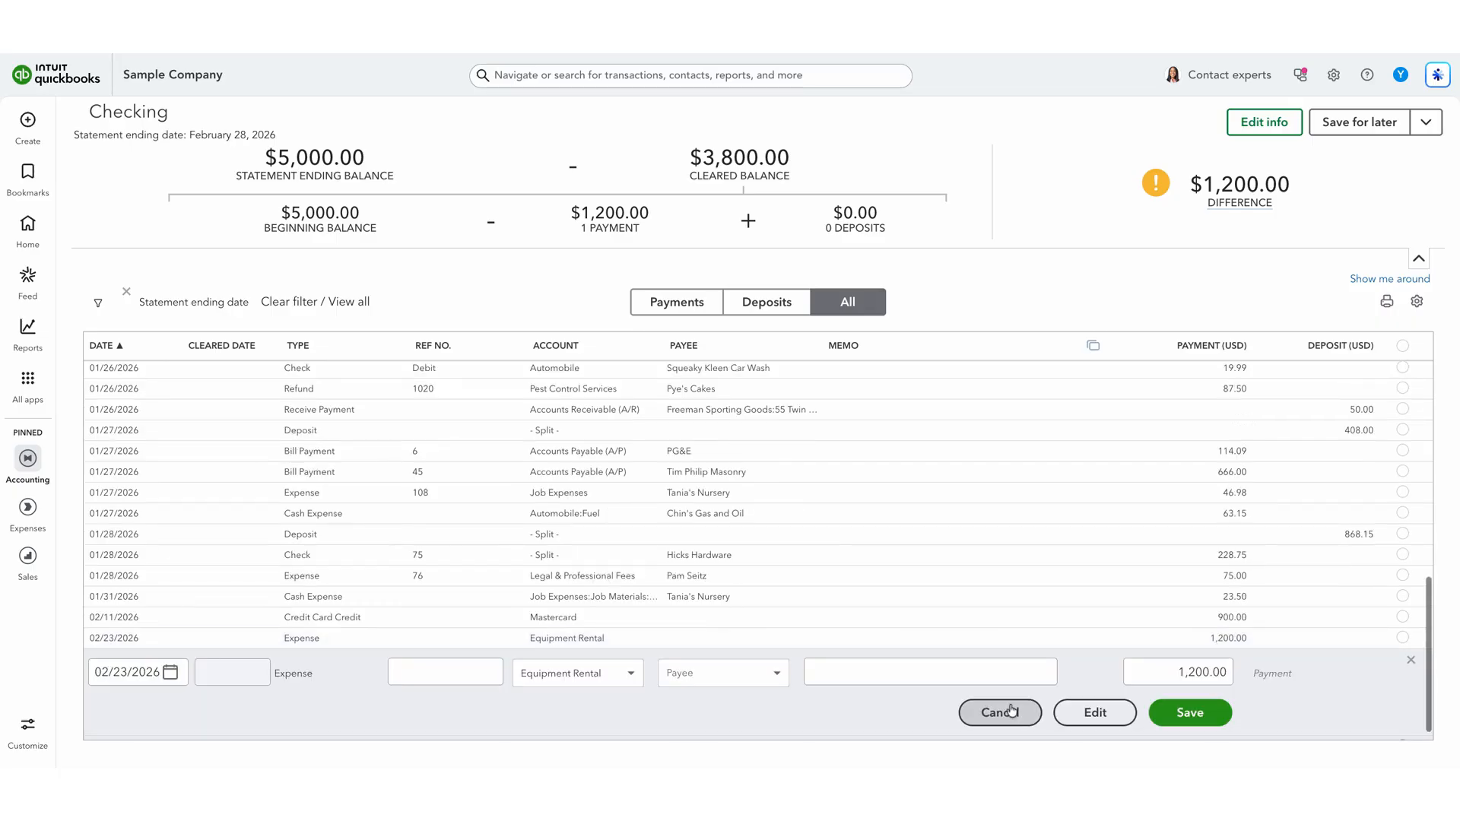
pyautogui.click(1098, 710)
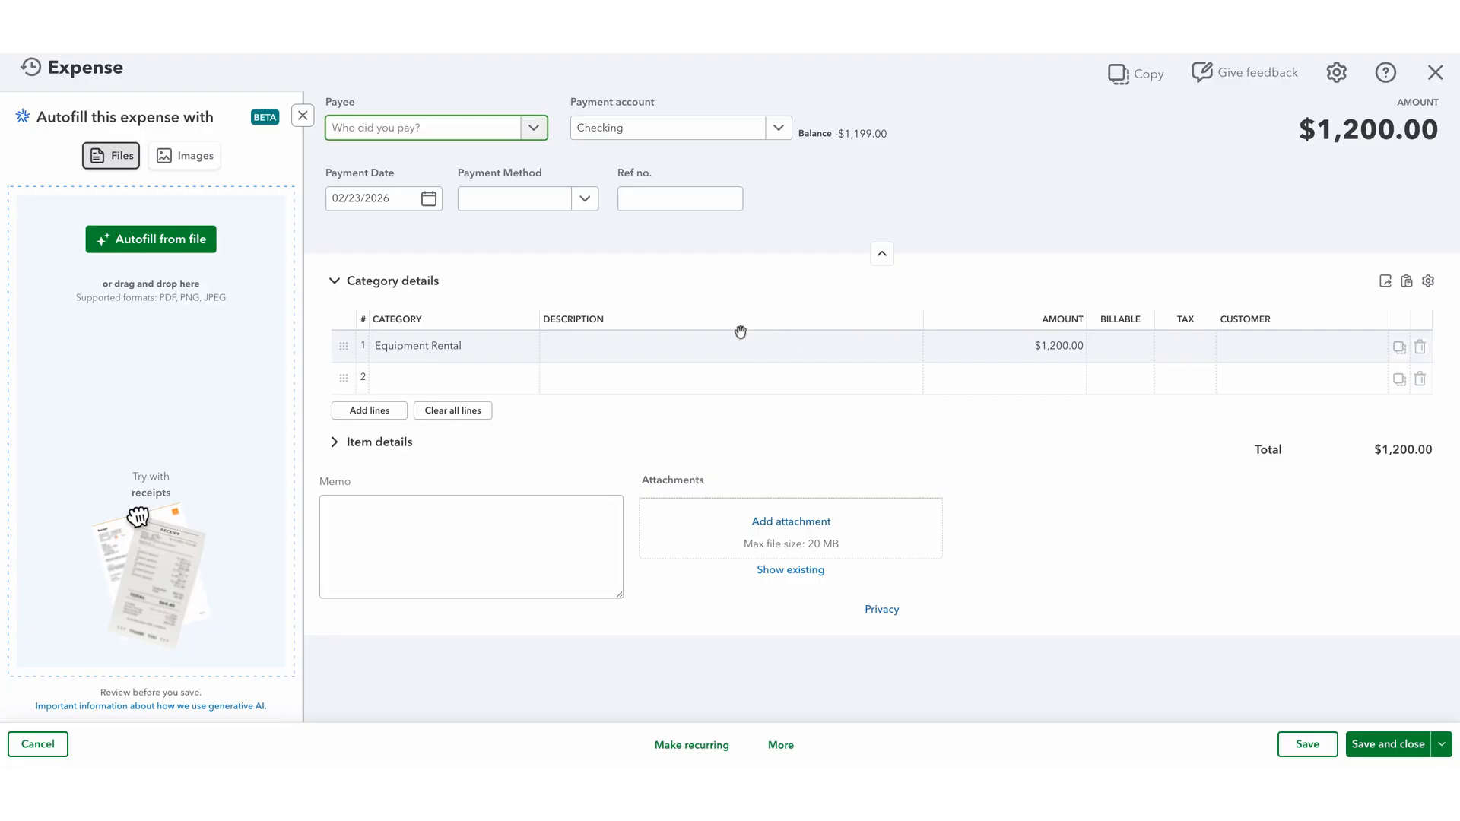
pyautogui.click(783, 746)
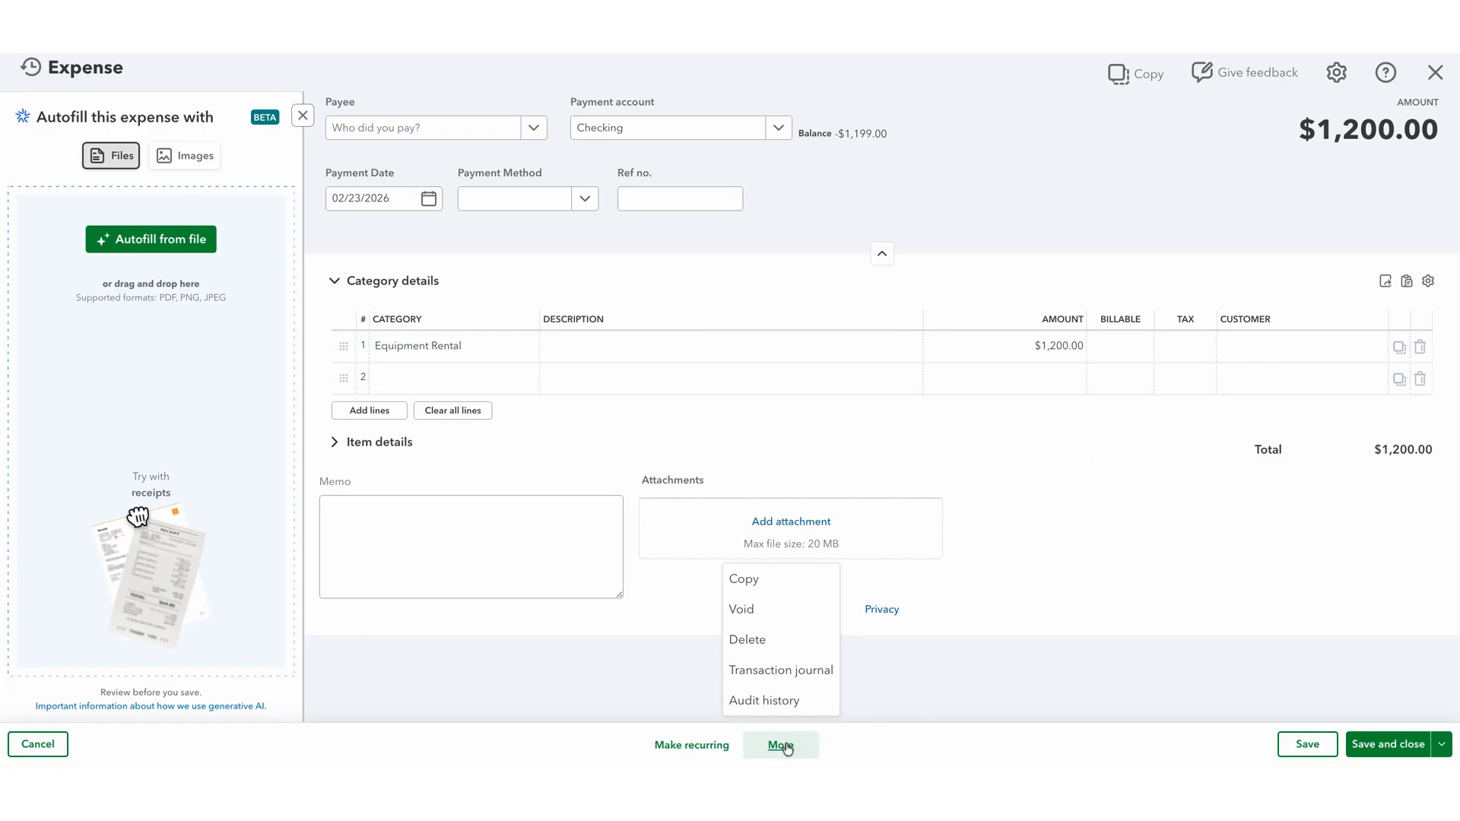
pyautogui.click(749, 640)
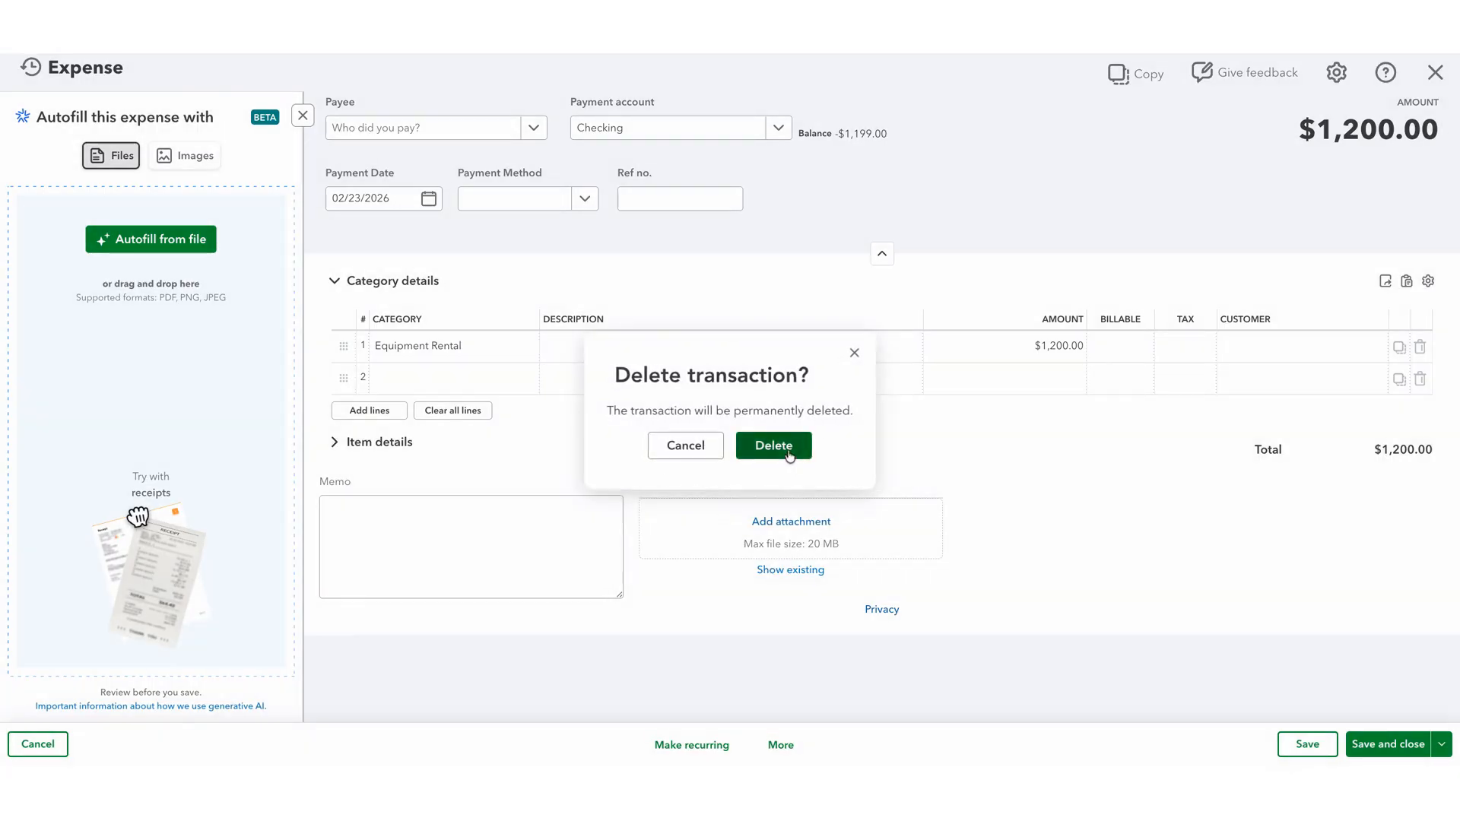
pyautogui.click(787, 451)
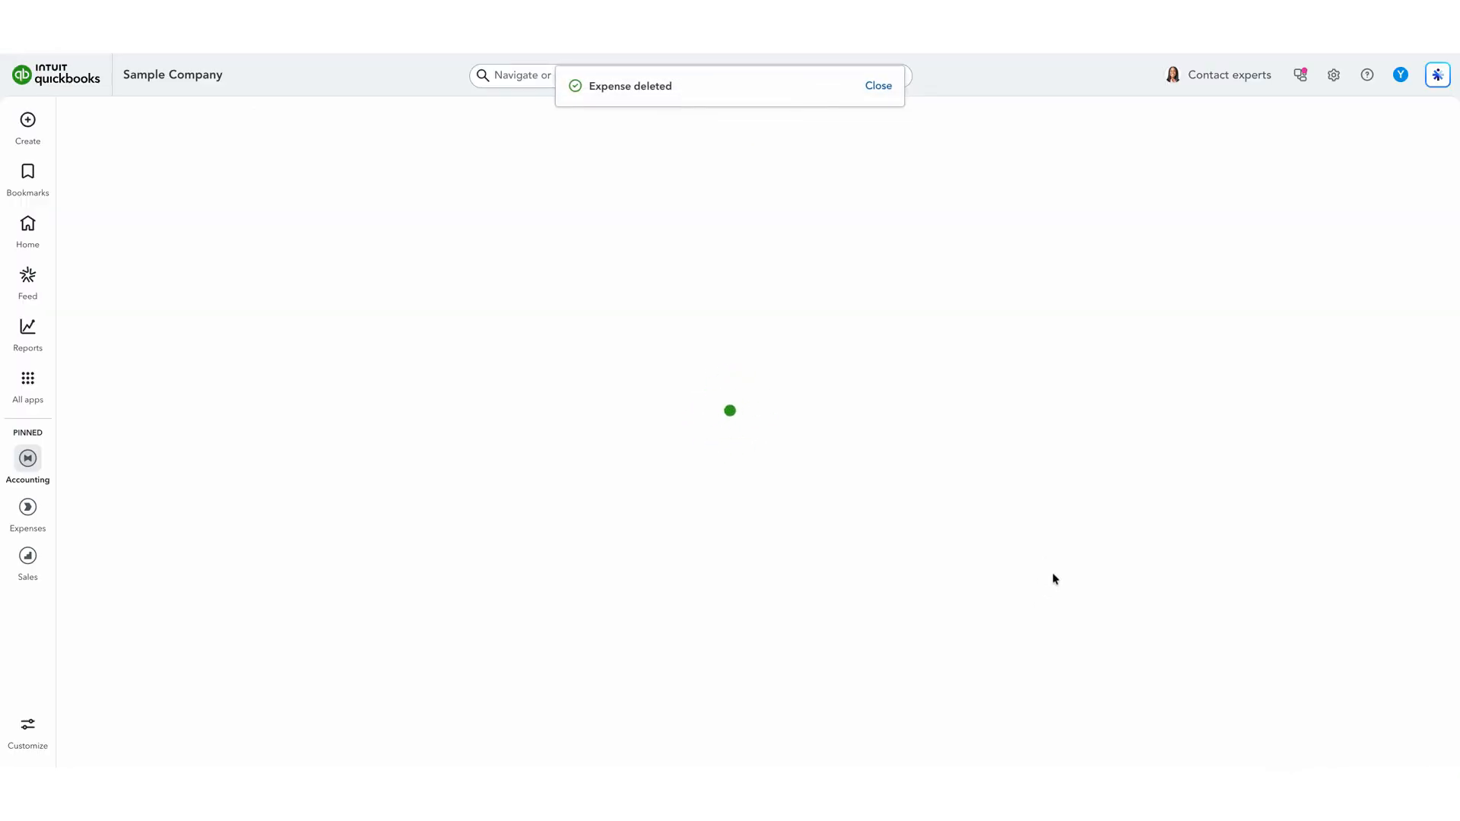
pyautogui.scroll(-10, 1050, 574)
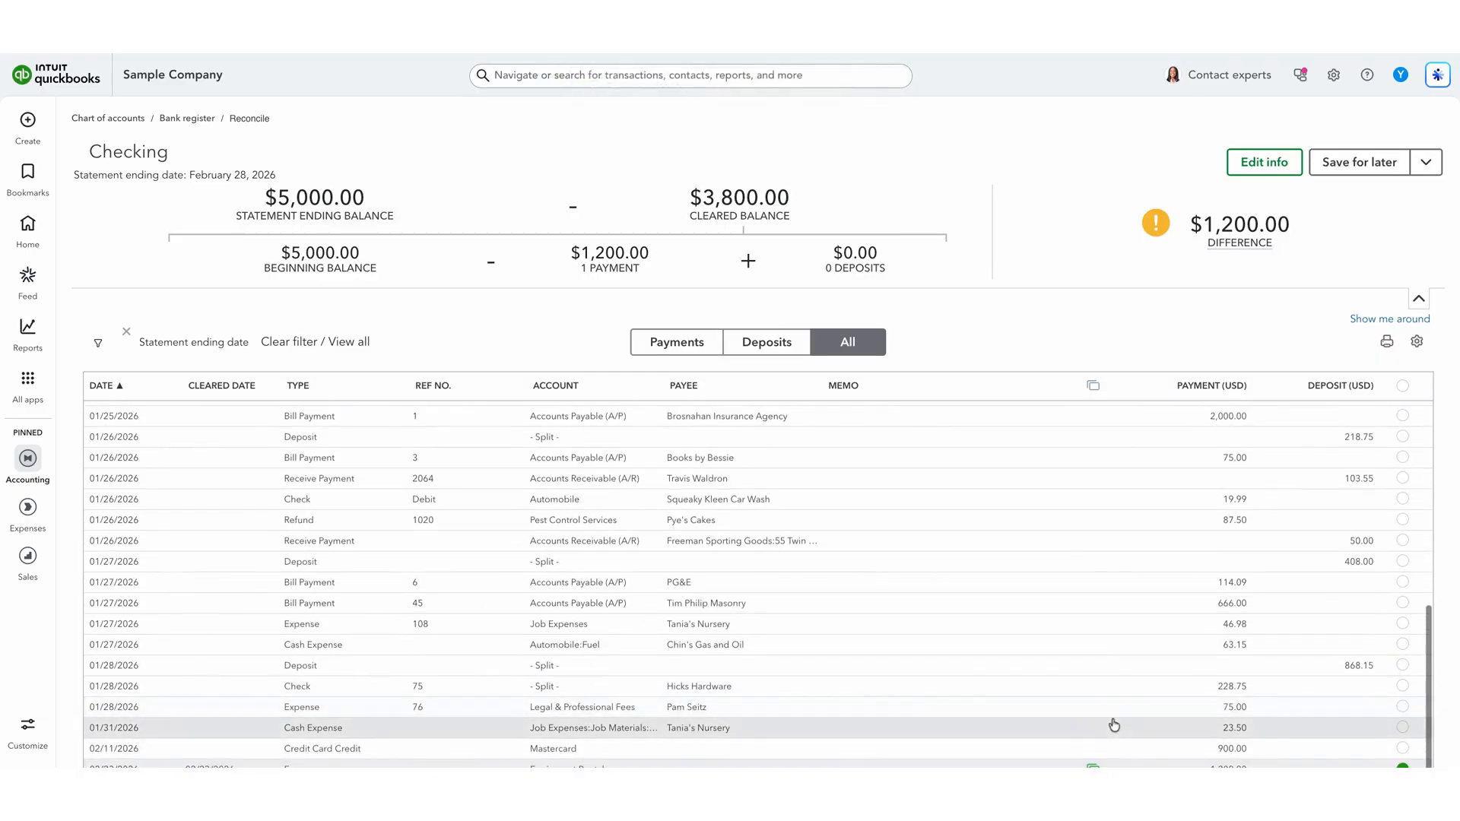
pyautogui.scroll(-1, 1114, 722)
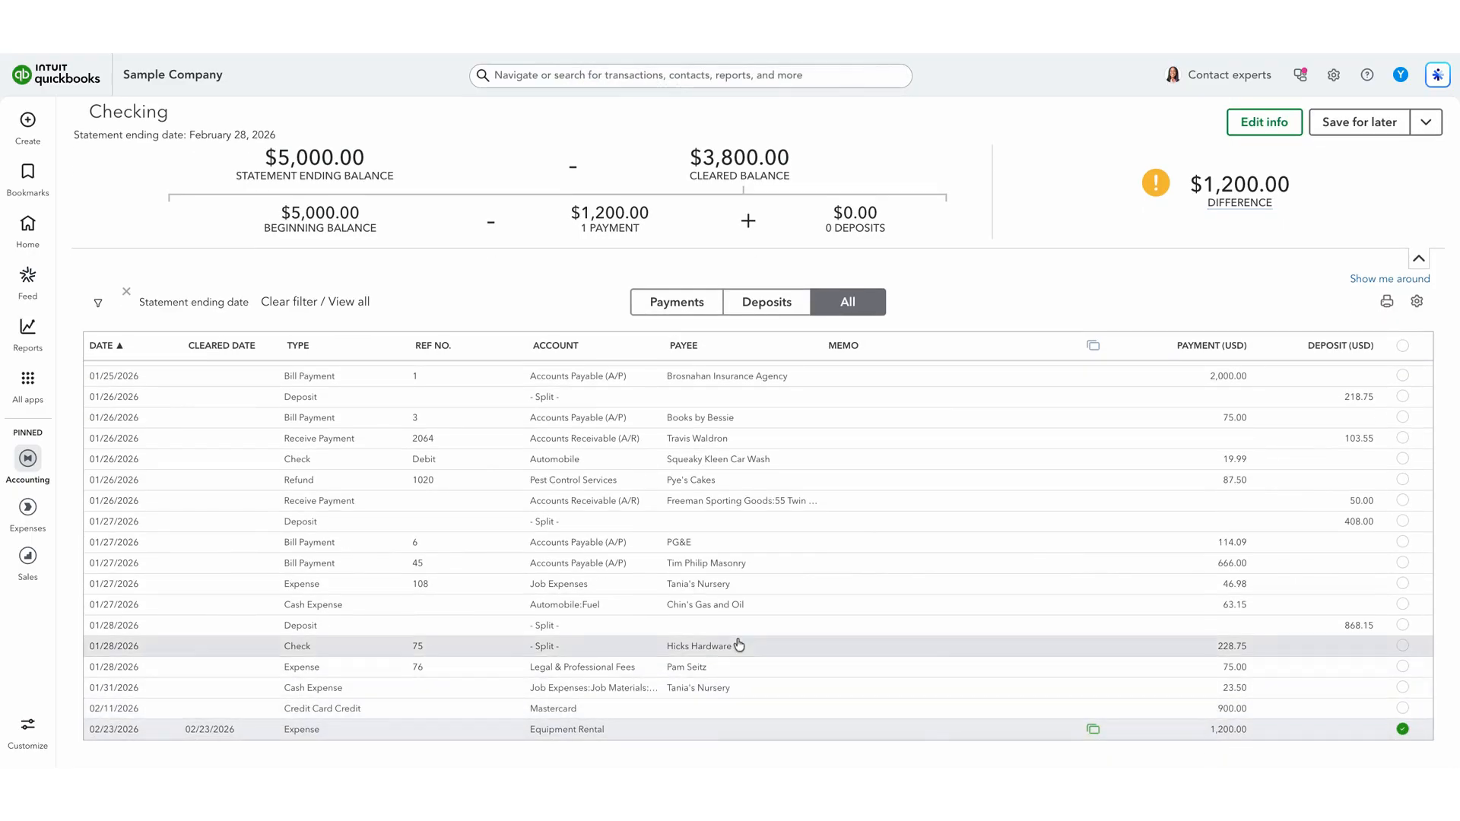